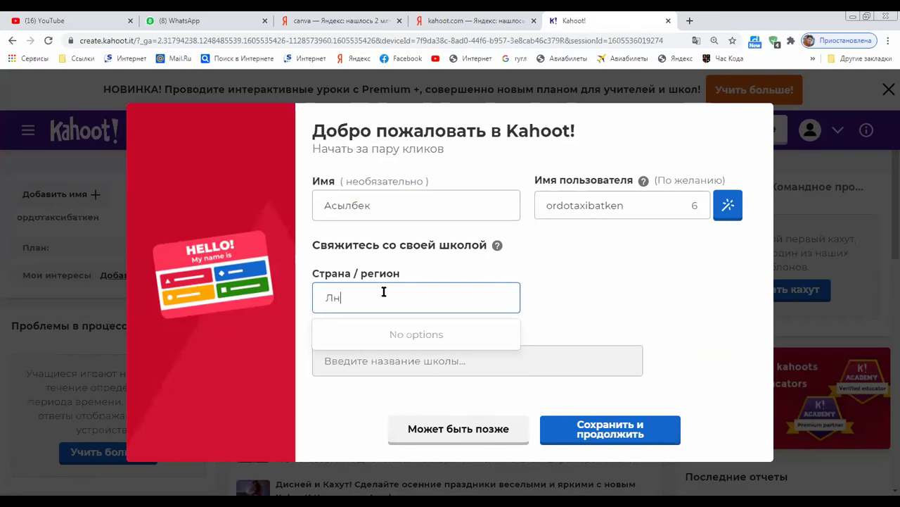
Set the country to Kyrgyzstan and the school name to "Sanarip", and save the welcome form
type("Ky")
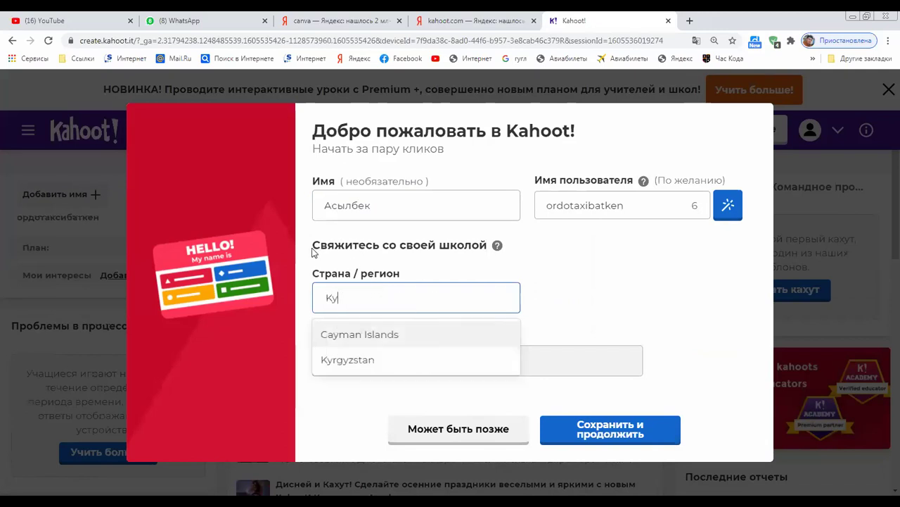
left_click(344, 359)
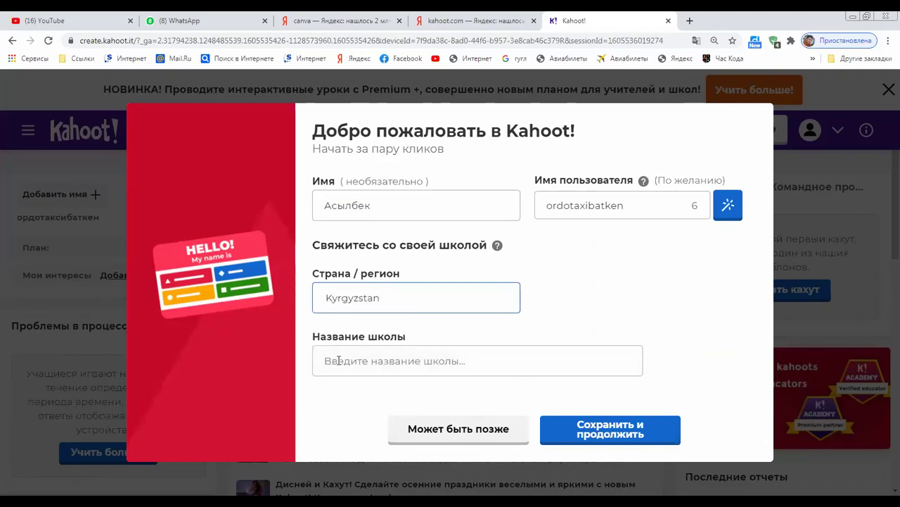
left_click(404, 366)
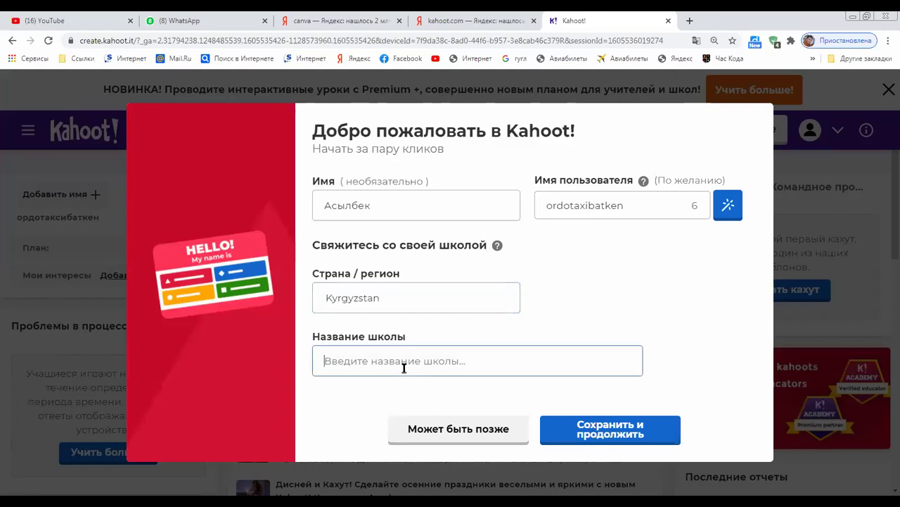
type("Cfyfhb")
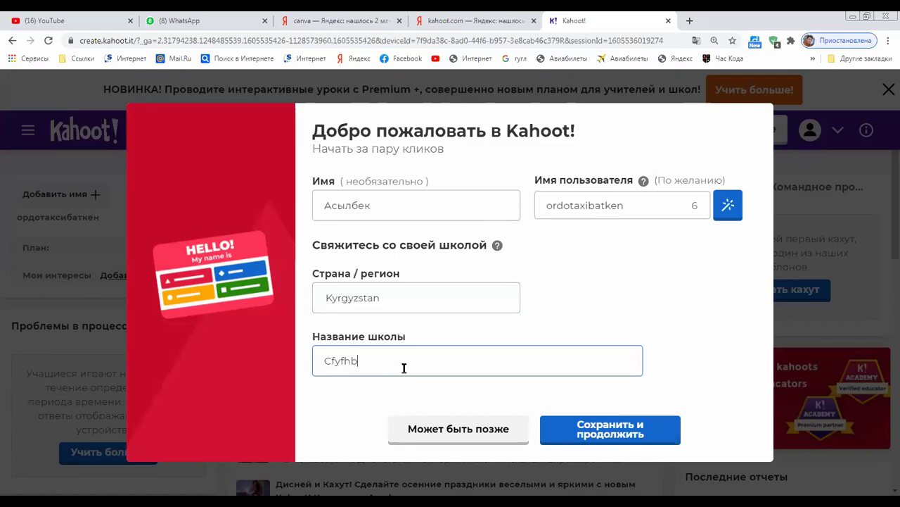
key("BackSpace")
key("BackSpace")
key("BackSpace")
key("BackSpace")
key("BackSpace")
type("Sanarip")
left_click(618, 437)
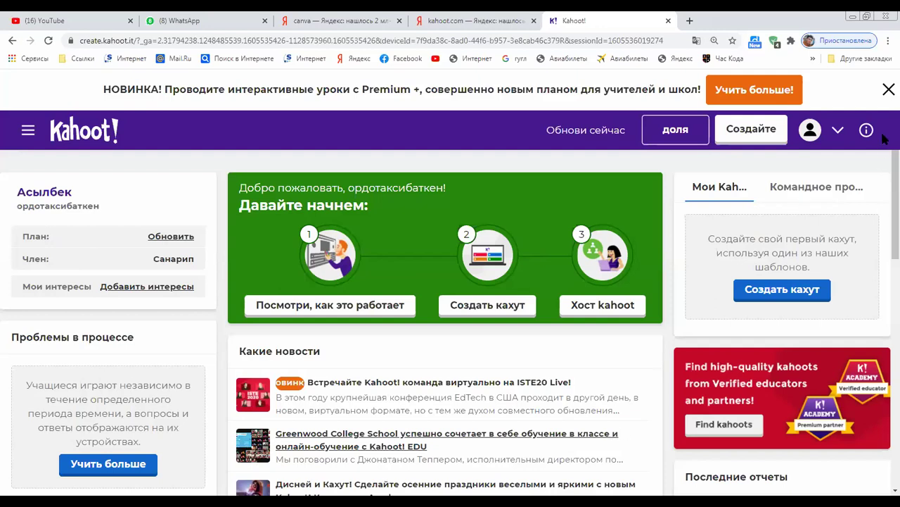
Dismiss the Premium+ promotional banner and create a new blank kahoot
left_click(888, 90)
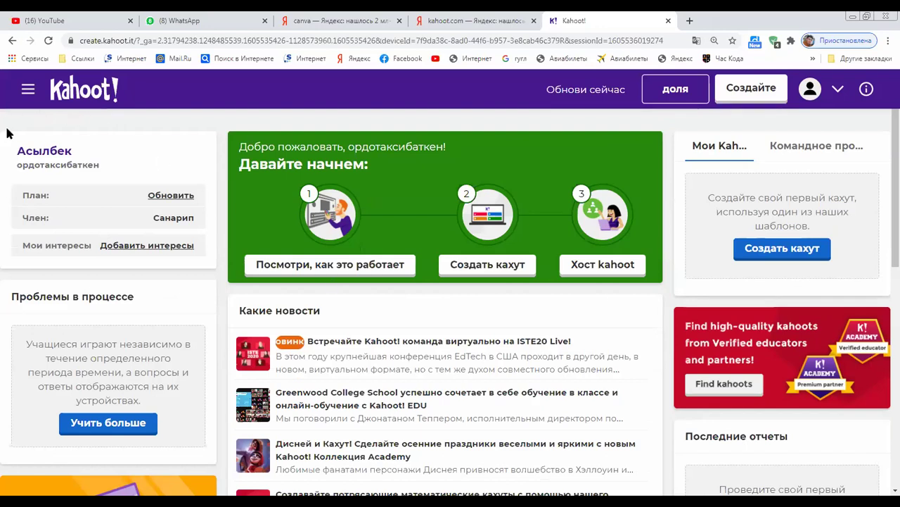
scroll(42, 197, "down", 2)
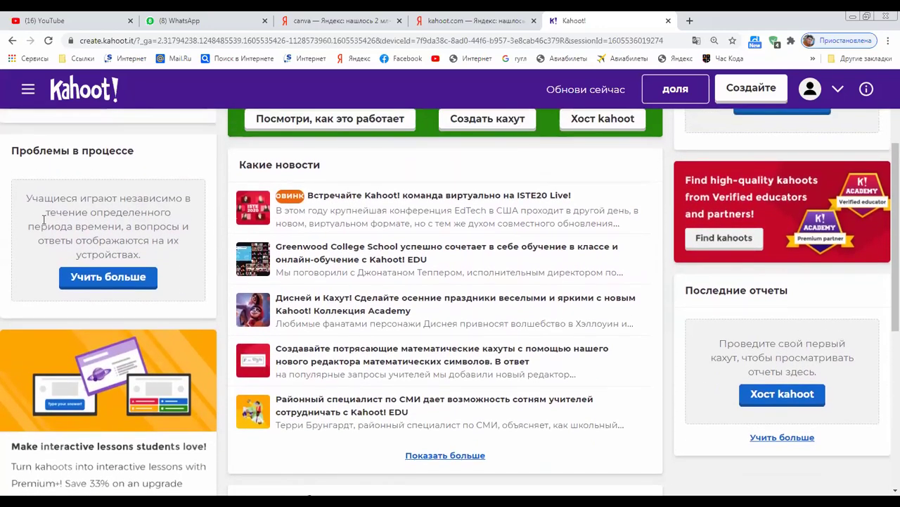
scroll(89, 160, "up", 2)
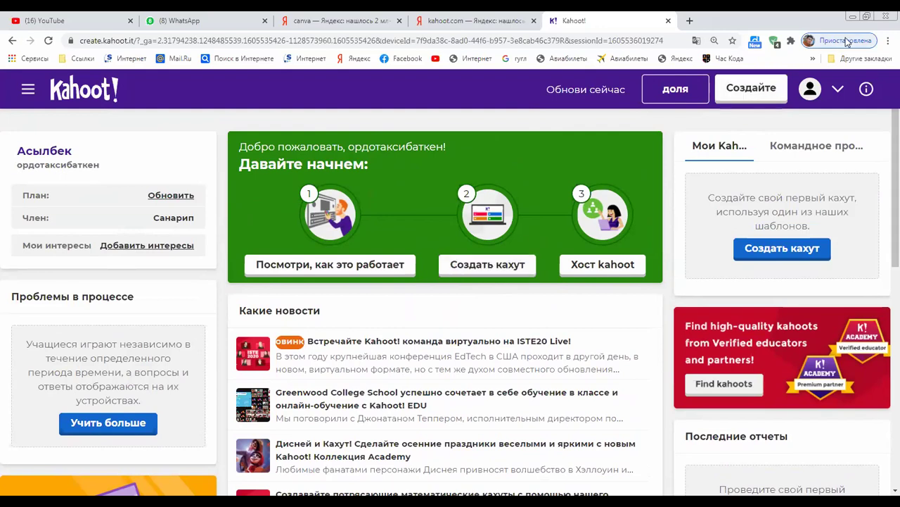
left_click(743, 90)
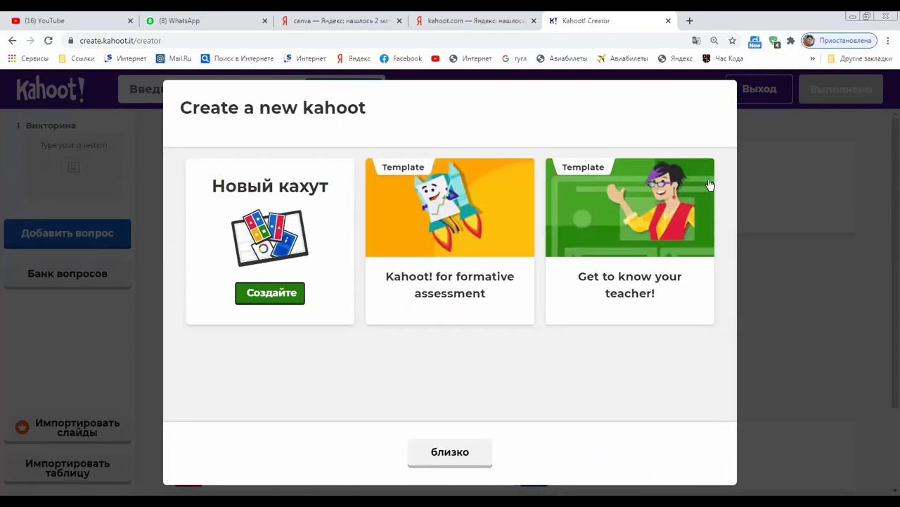
left_click(281, 298)
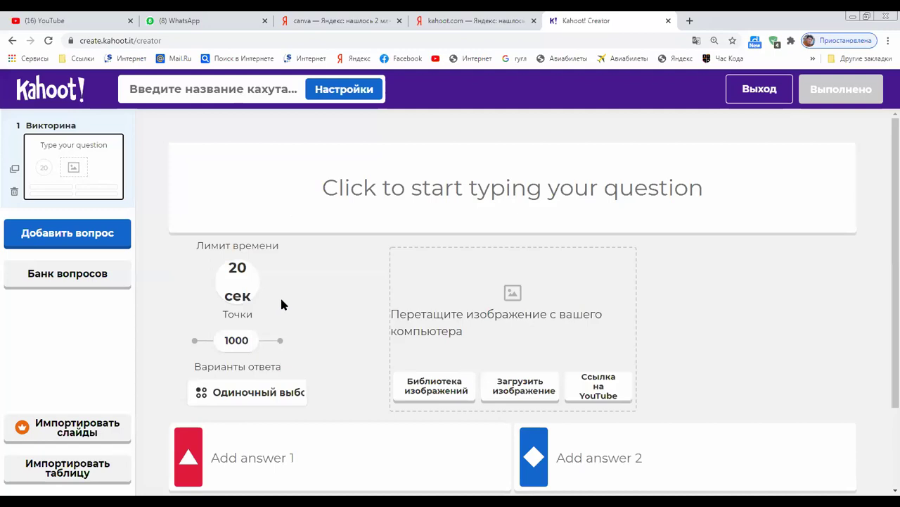
Enter "Кыргызстанда анчаоблус бар" as the text of the first quiz question
scroll(281, 304, "down", 2)
scroll(281, 304, "up", 2)
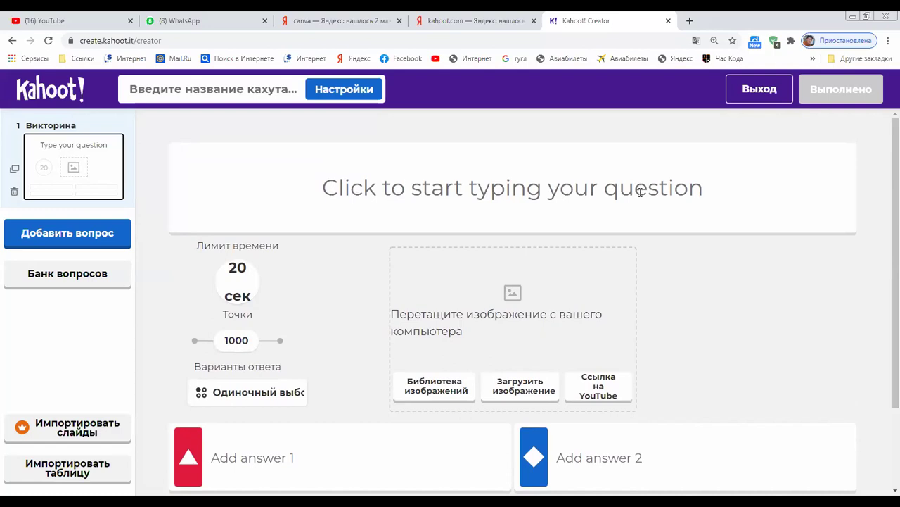
left_click(587, 203)
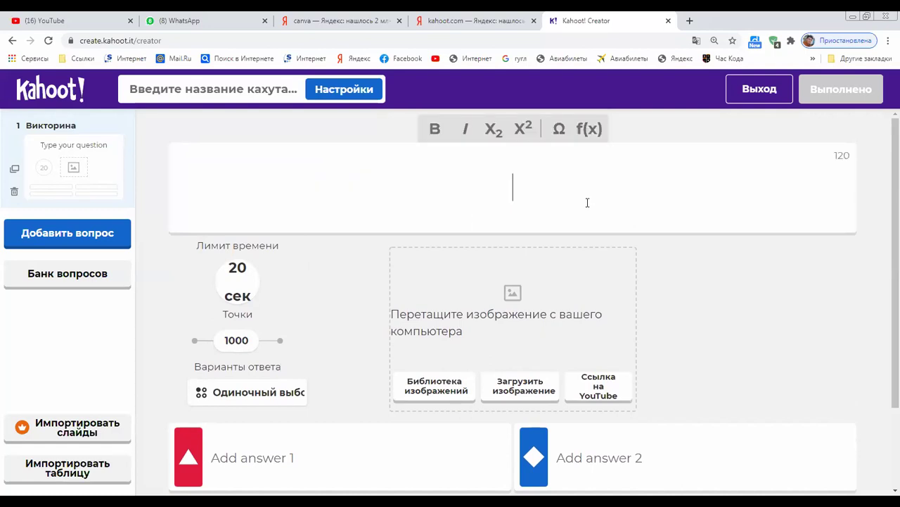
type("К")
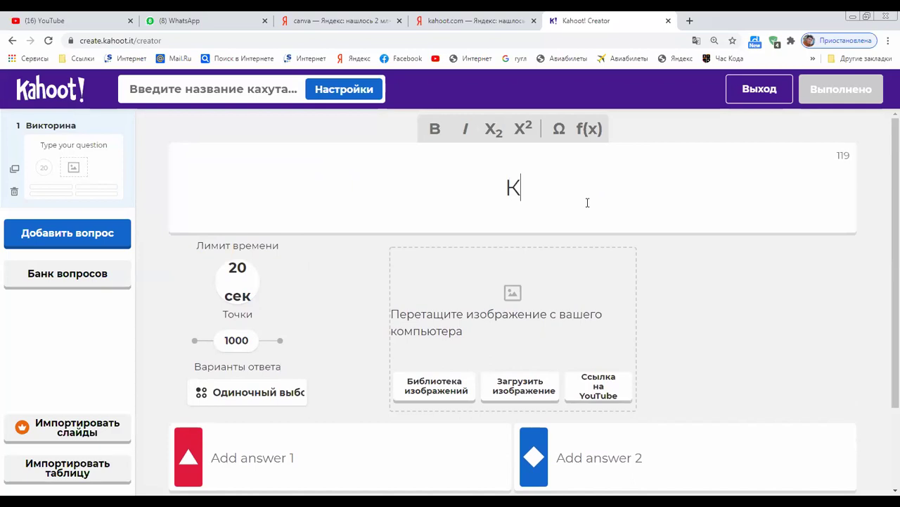
type("ыр")
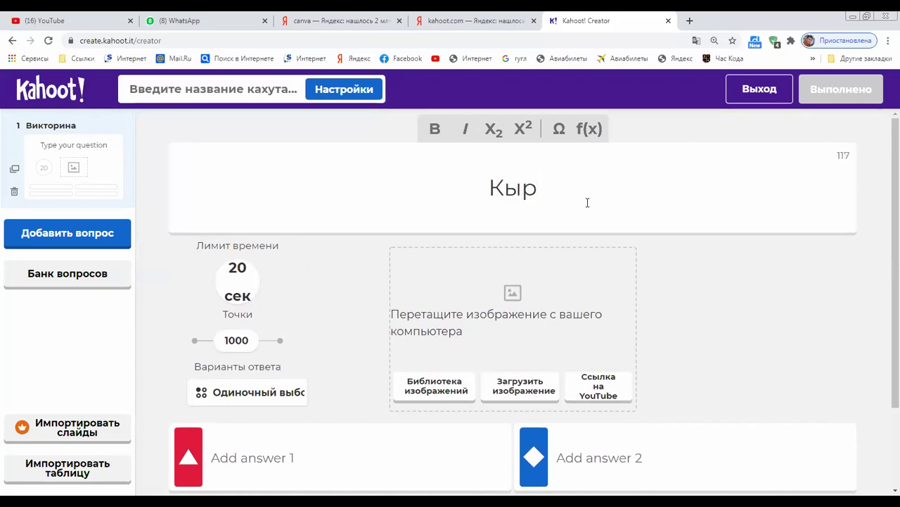
type("гыз")
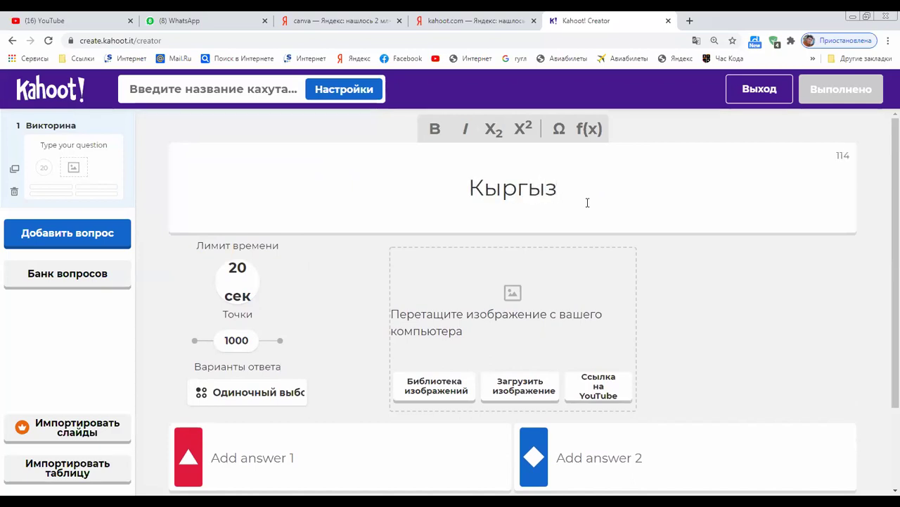
type("стан")
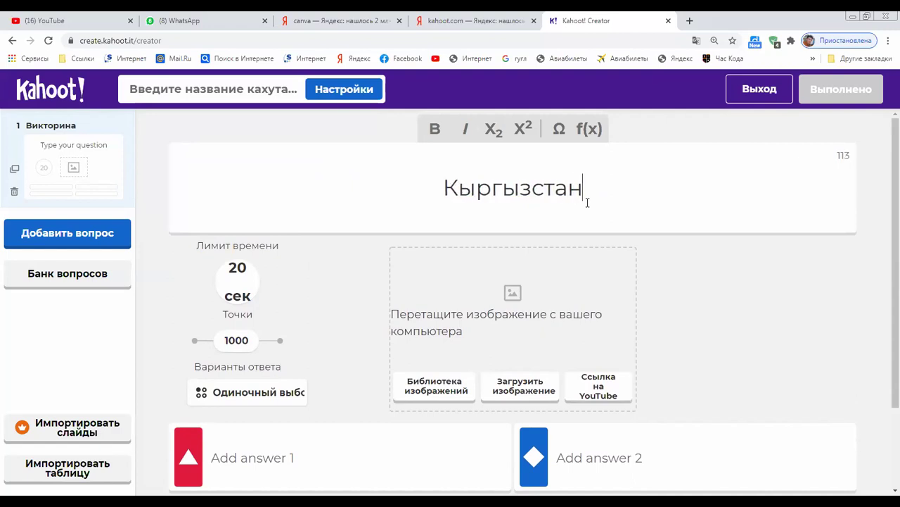
type("да ан")
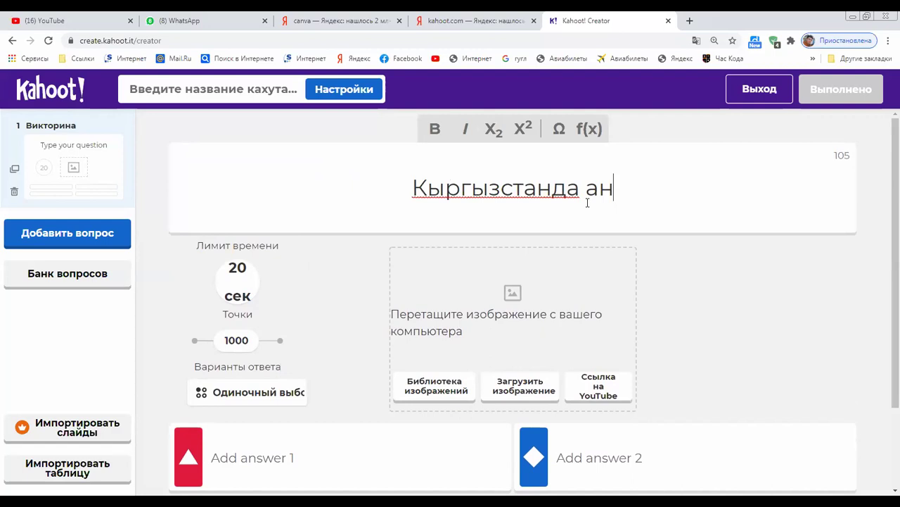
type("чаоблус")
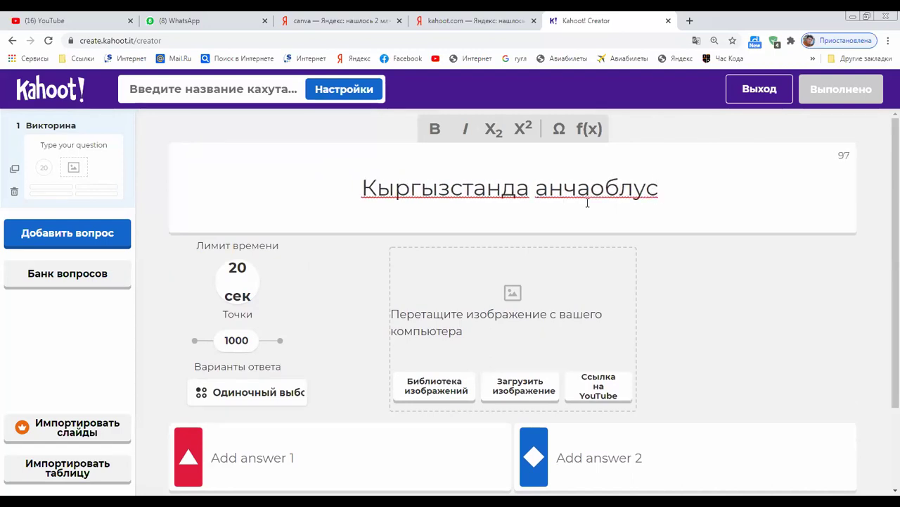
type(" бар")
Correct the question's wording so it reads "Кыргызстанда канча облус бар"
left_click(517, 194)
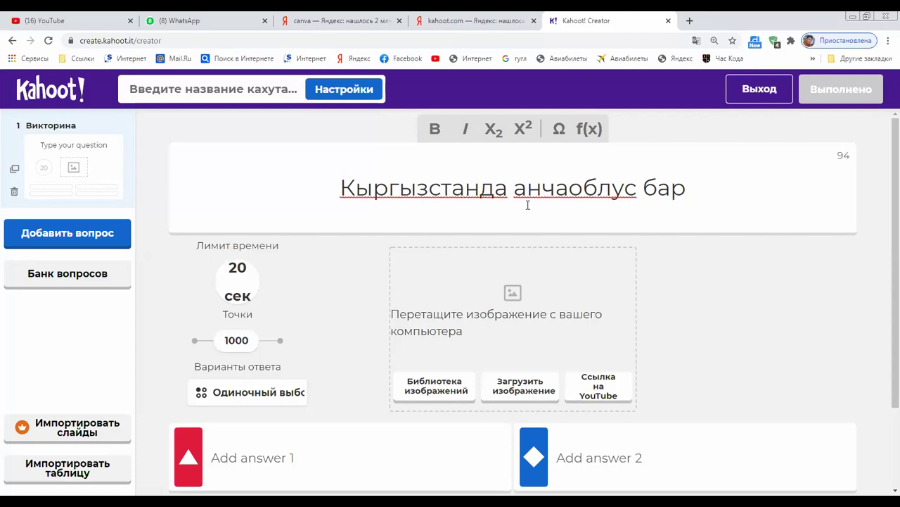
type("к")
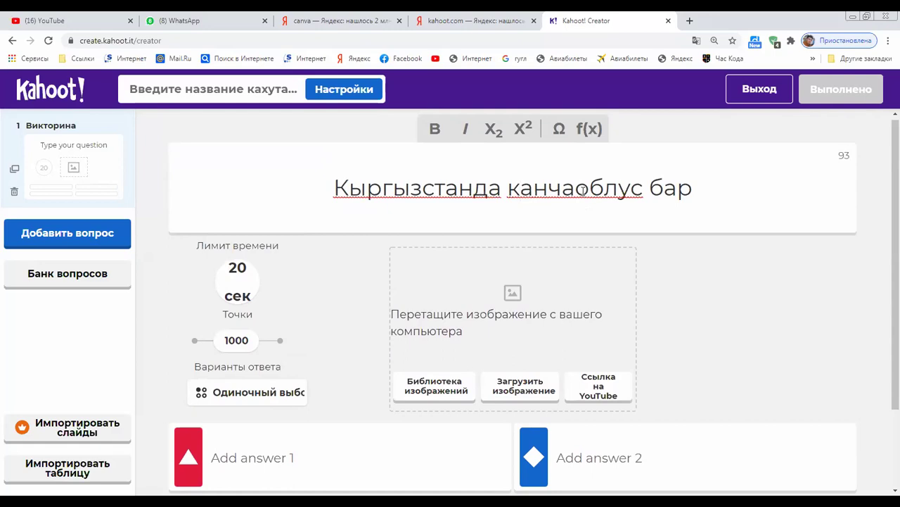
key("Right")
key("Right")
key("Right")
key("Right")
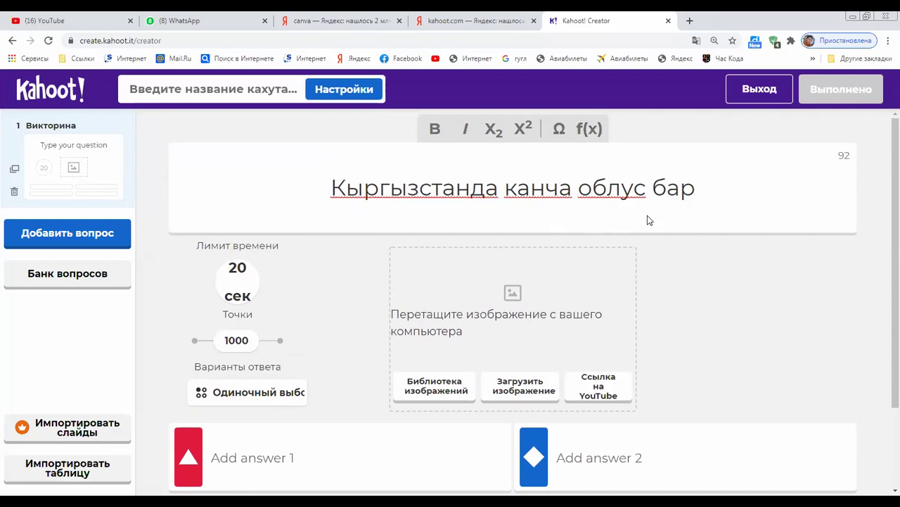
Open the time limit setting of the question to look at its options
scroll(647, 217, "down", 2)
scroll(313, 225, "up", 1)
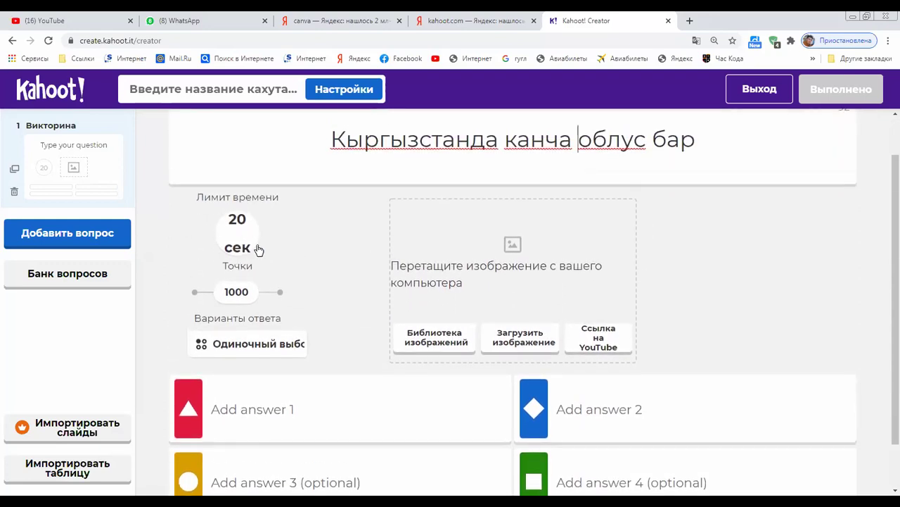
left_click(238, 232)
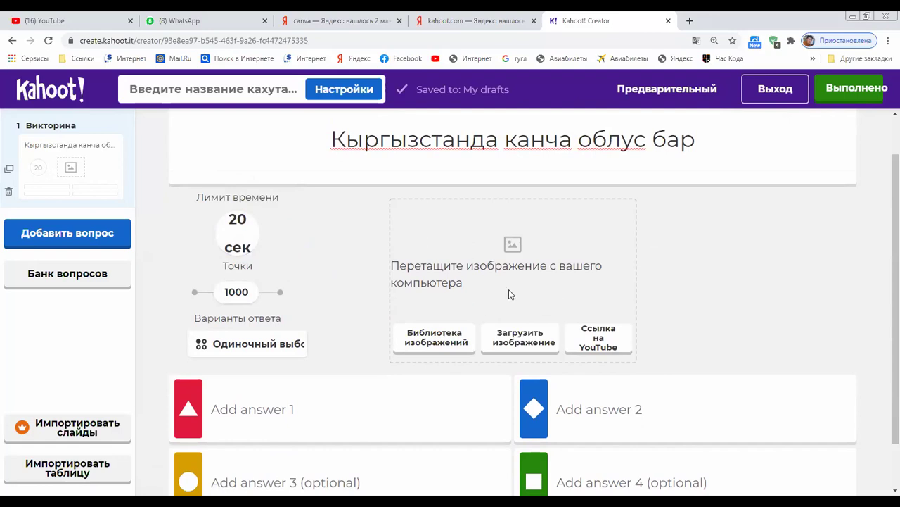
scroll(517, 317, "down", 1)
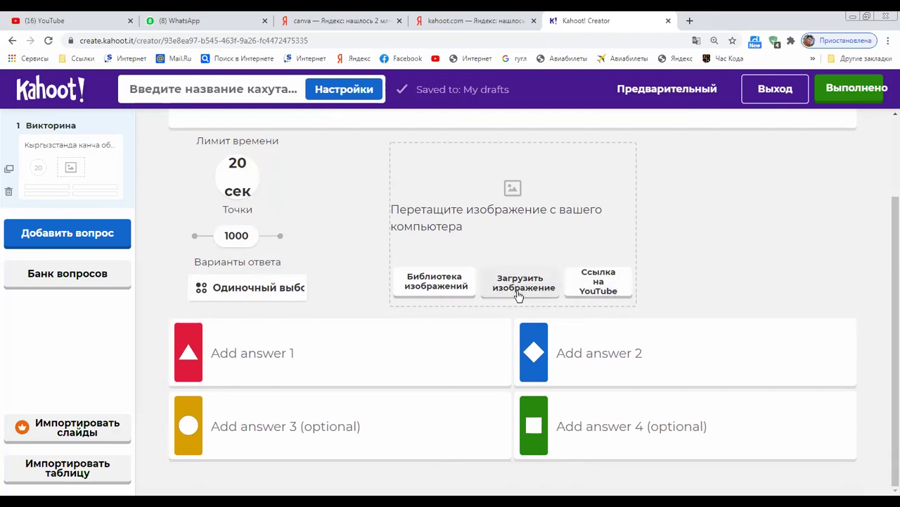
left_click(271, 346)
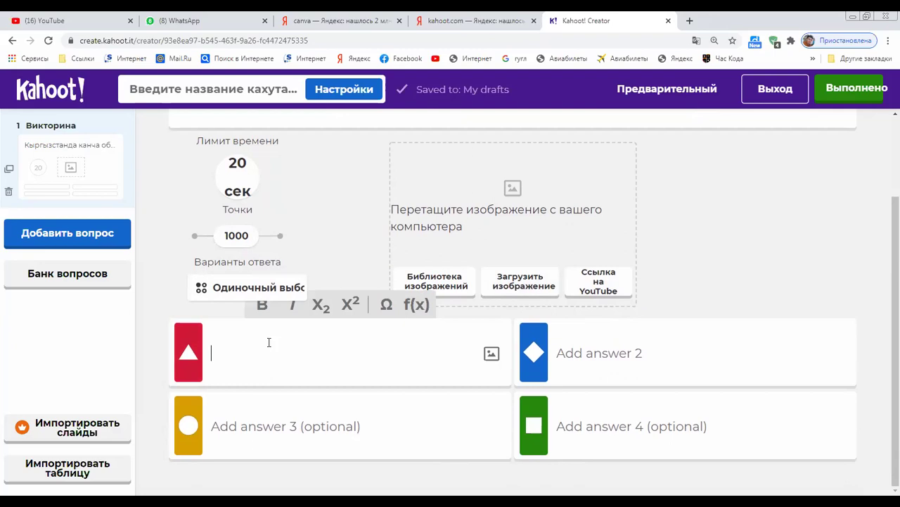
left_click(567, 353)
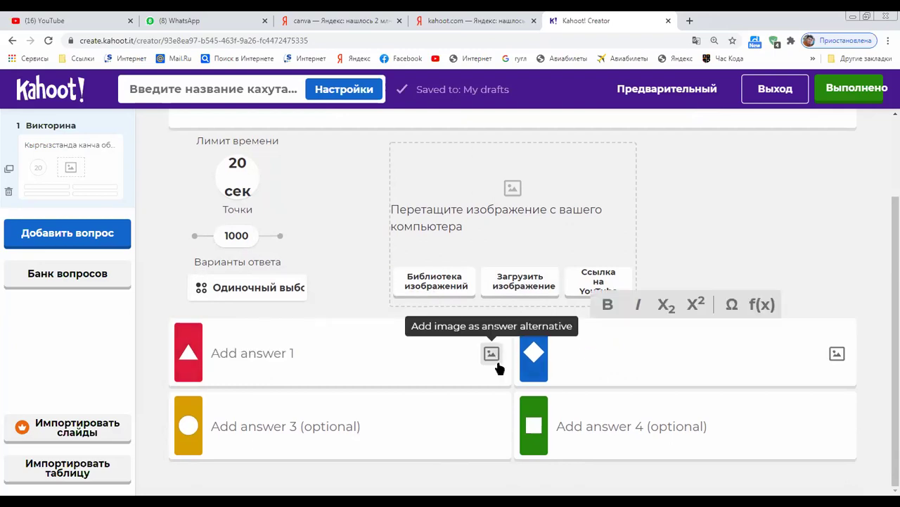
left_click(391, 424)
left_click(364, 382)
left_click(646, 423)
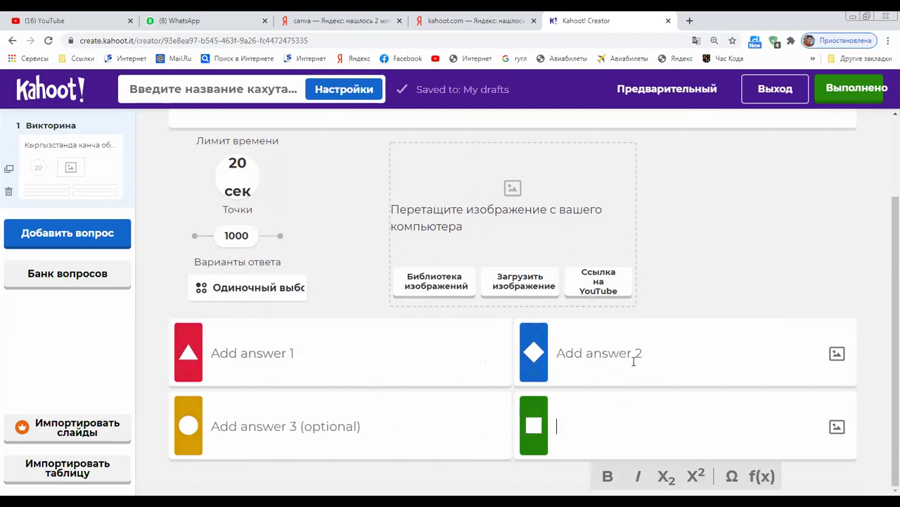
Fill in answers 1 to 4 with 7, 14, 10 and 8, and mark 7 as the correct answer
left_click(301, 359)
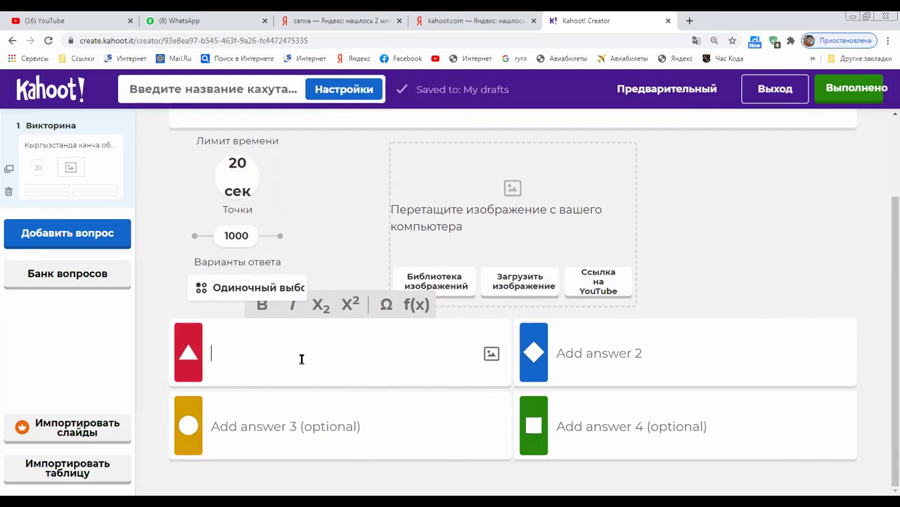
type("7")
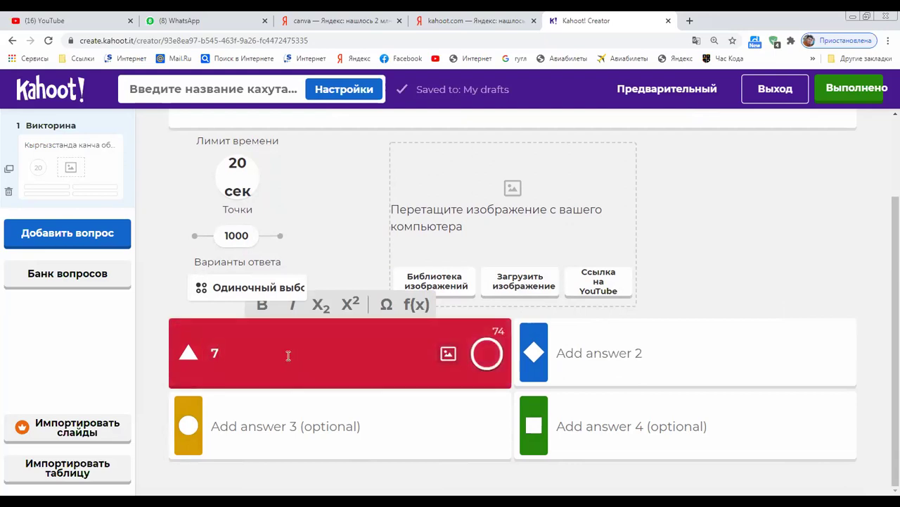
left_click(607, 353)
type("14")
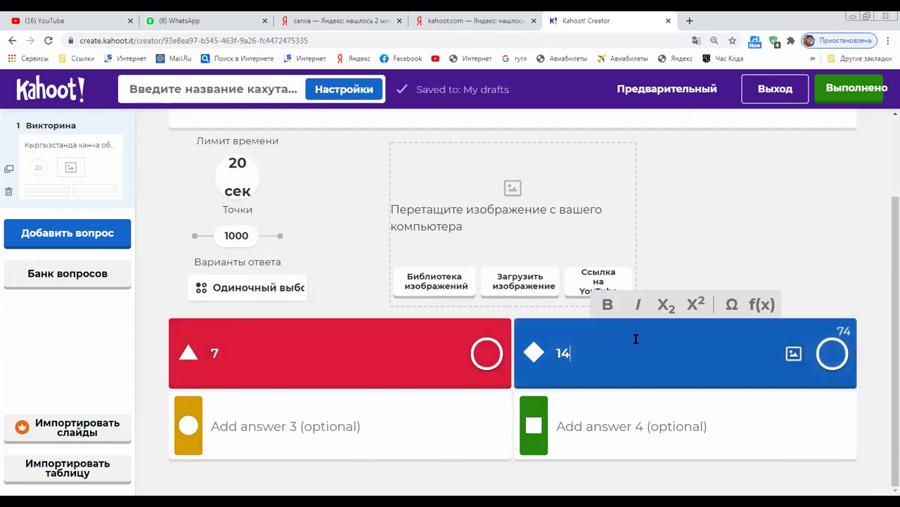
left_click(619, 422)
type("8")
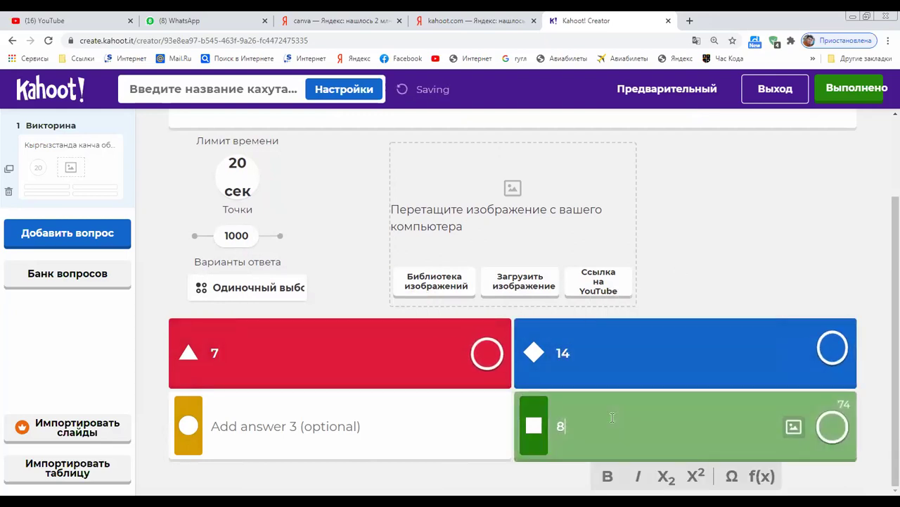
left_click(357, 444)
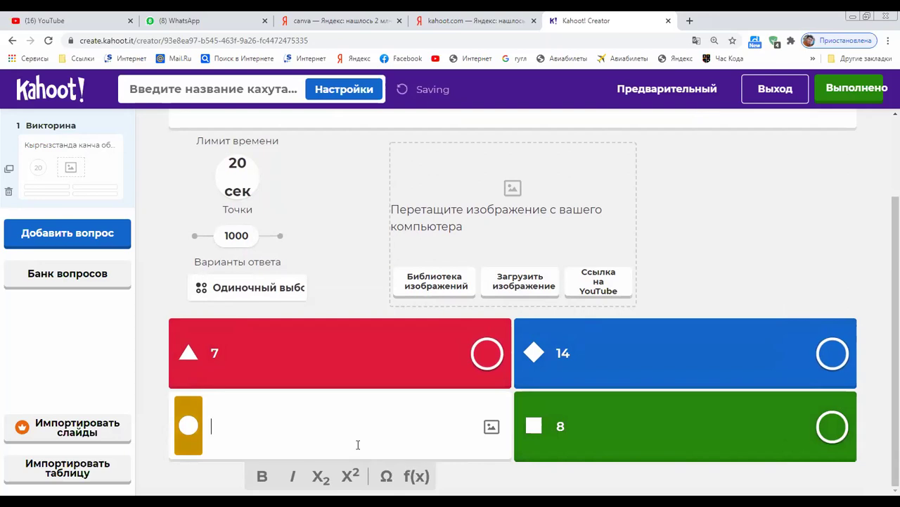
type("10")
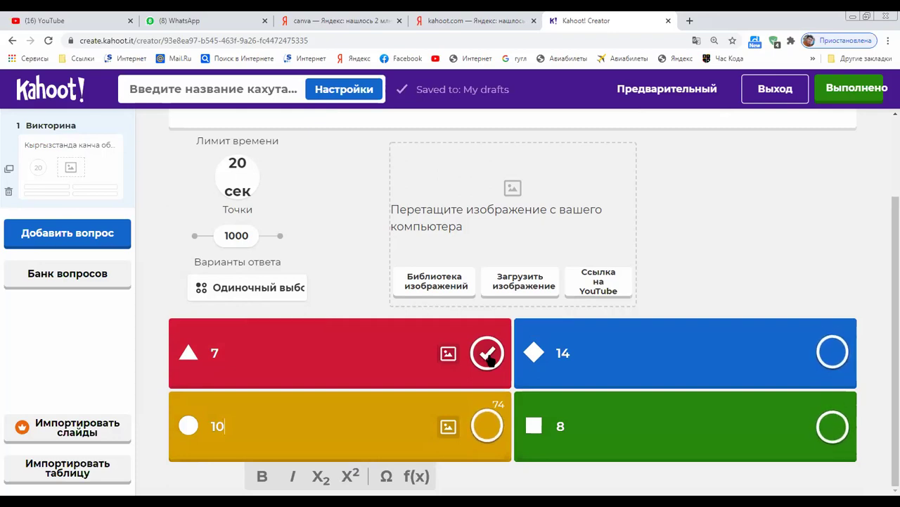
left_click(488, 354)
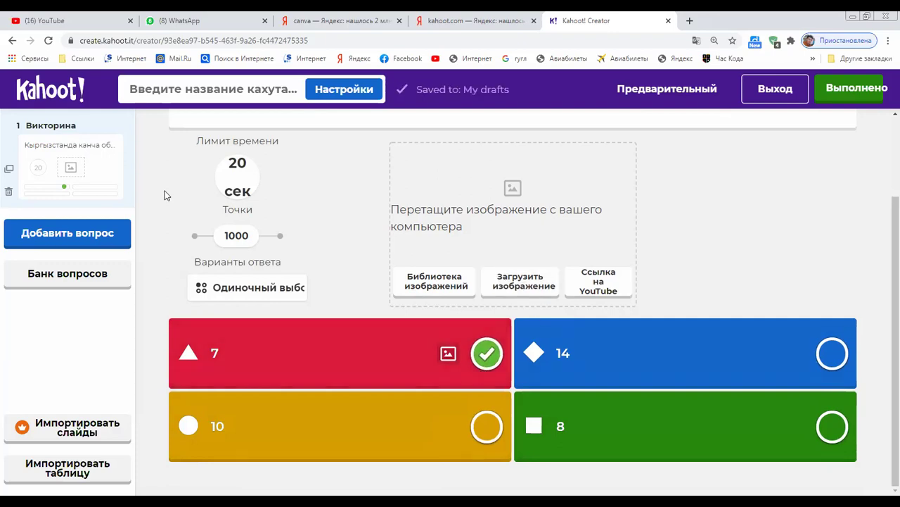
scroll(653, 294, "up", 2)
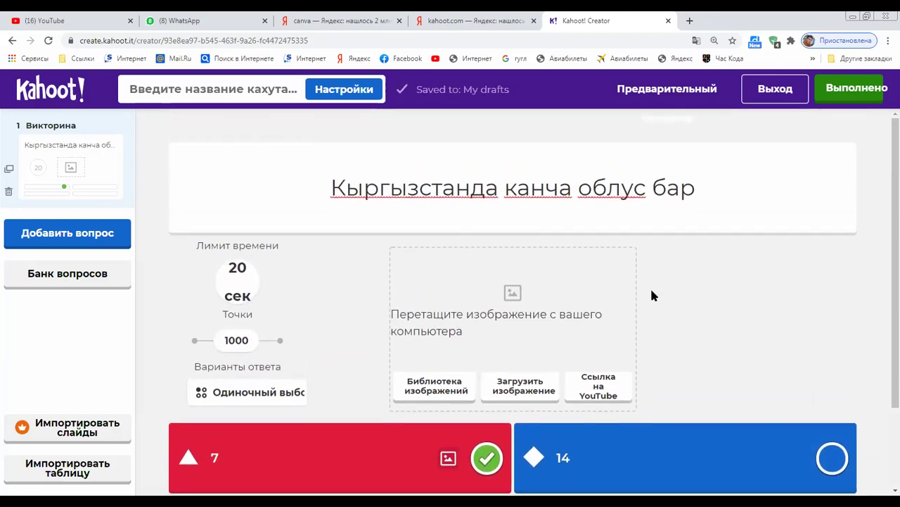
Add a second question of the quiz type to the kahoot
scroll(653, 294, "down", 2)
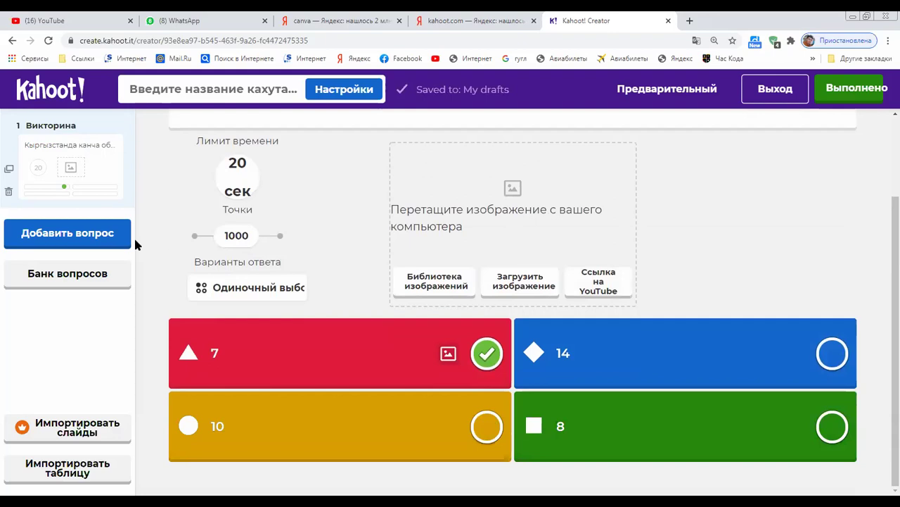
left_click(64, 239)
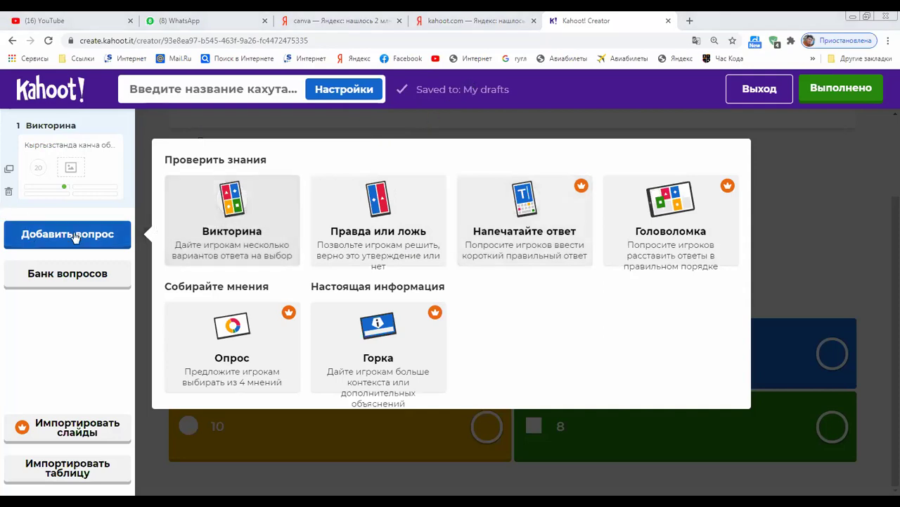
left_click(252, 230)
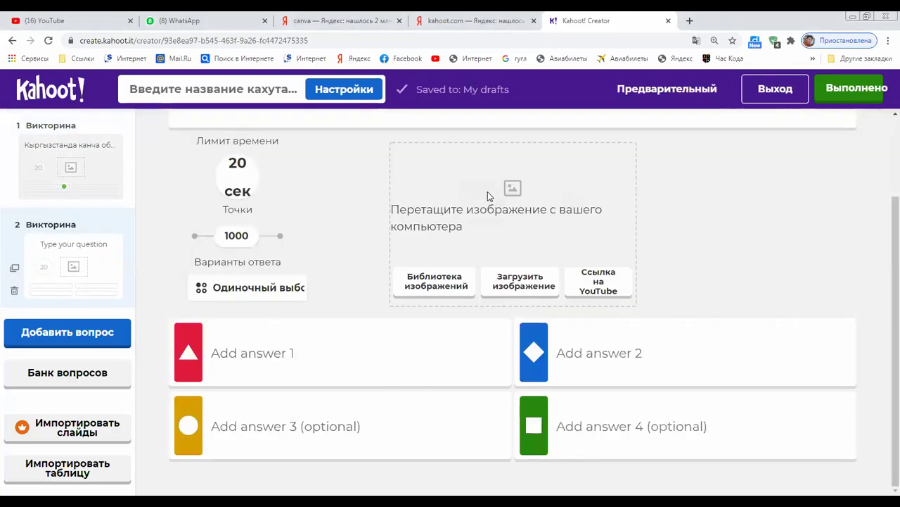
Enter "Кыргызстандын калкынын саны" as the text of the second question
scroll(469, 203, "up", 2)
type("Ac")
key("BackSpace")
key("BackSpace")
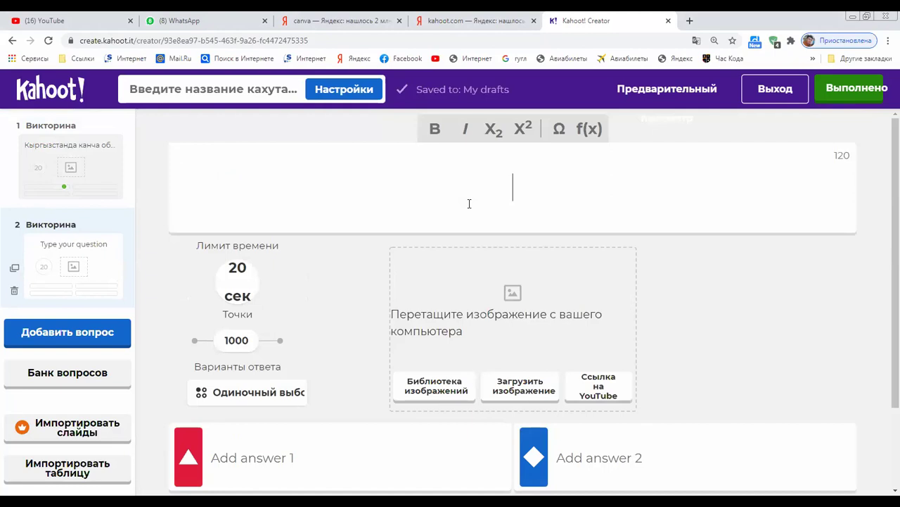
type("Кыргыз")
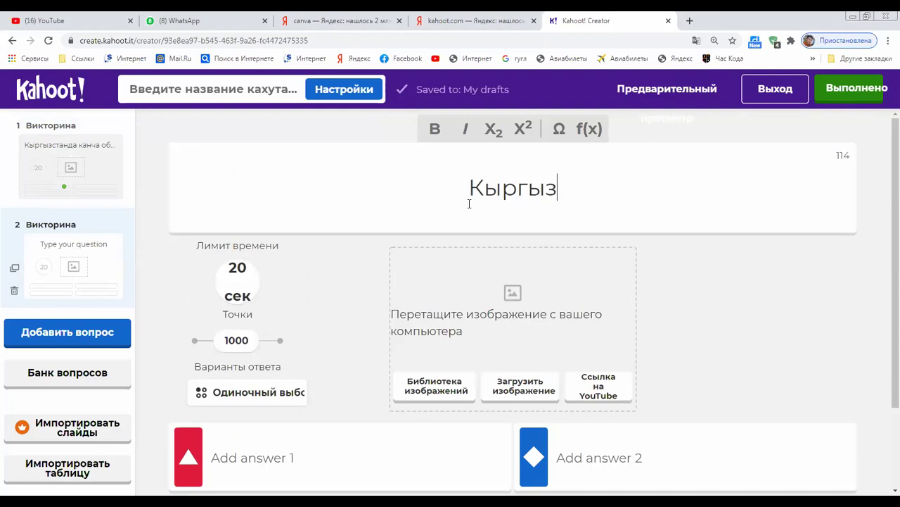
type("стандын")
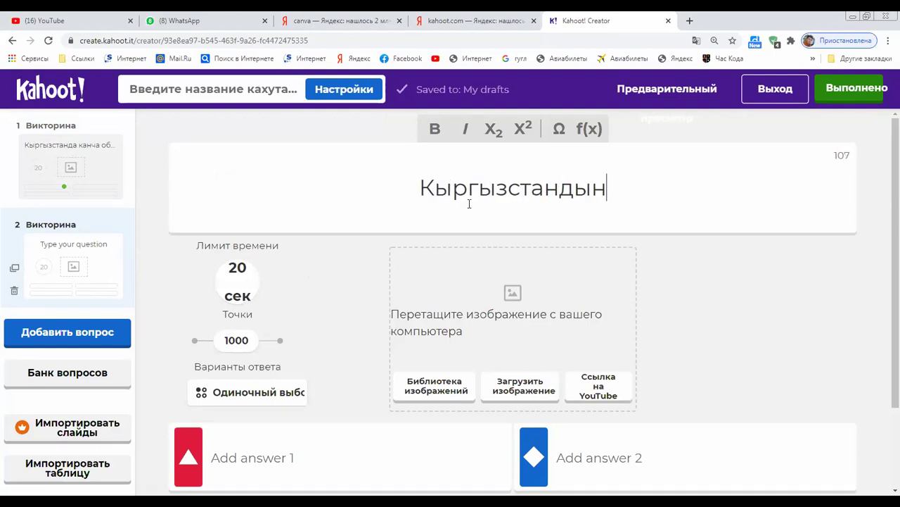
type(" калкынын саны")
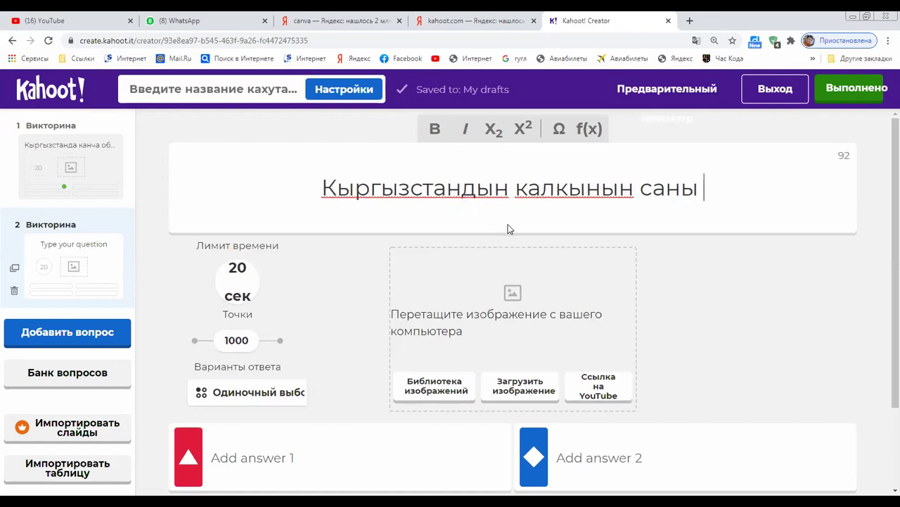
Fill in answer 1 with "5 миллион" and answer 2 with "6 миллондон ашык"
scroll(510, 226, "down", 3)
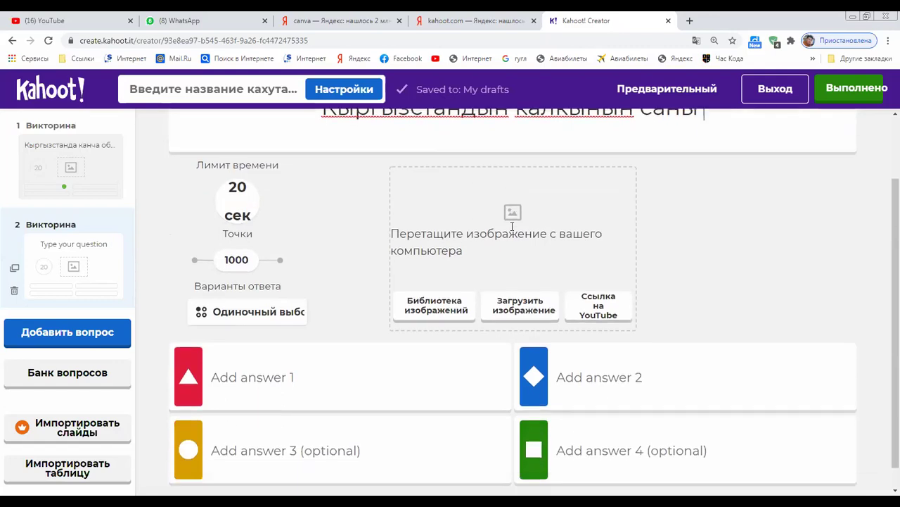
scroll(512, 230, "up", 3)
scroll(512, 231, "down", 3)
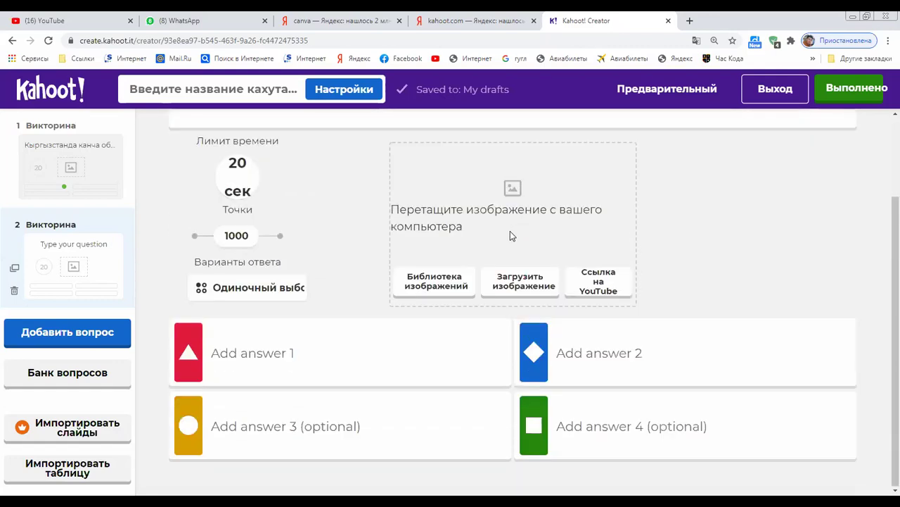
left_click(323, 350)
type("5")
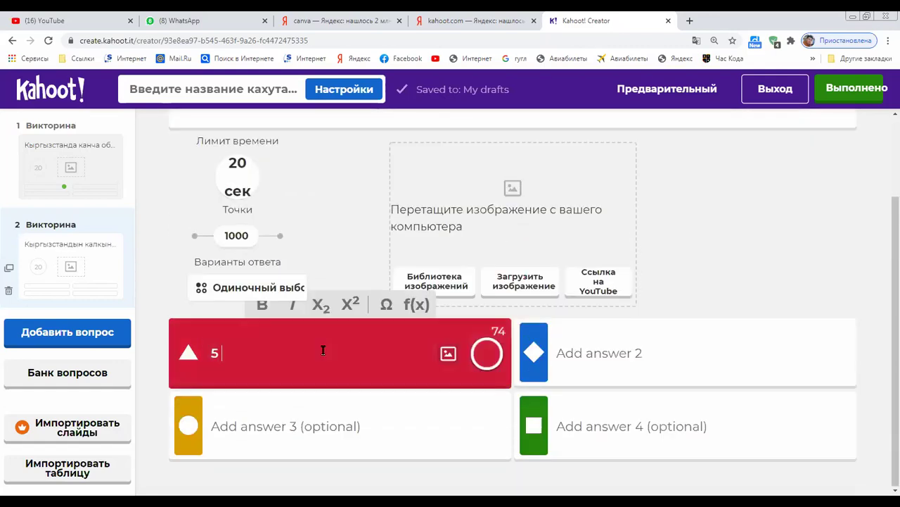
type(" милл")
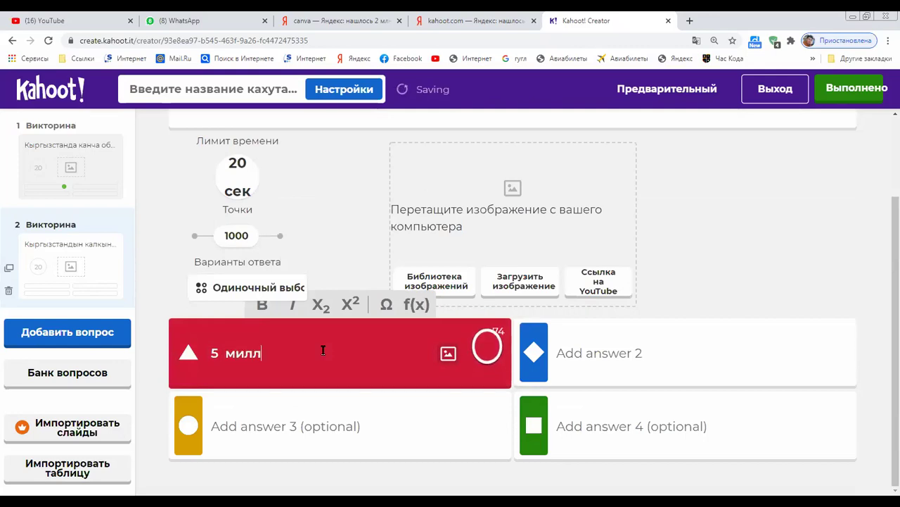
type("ион")
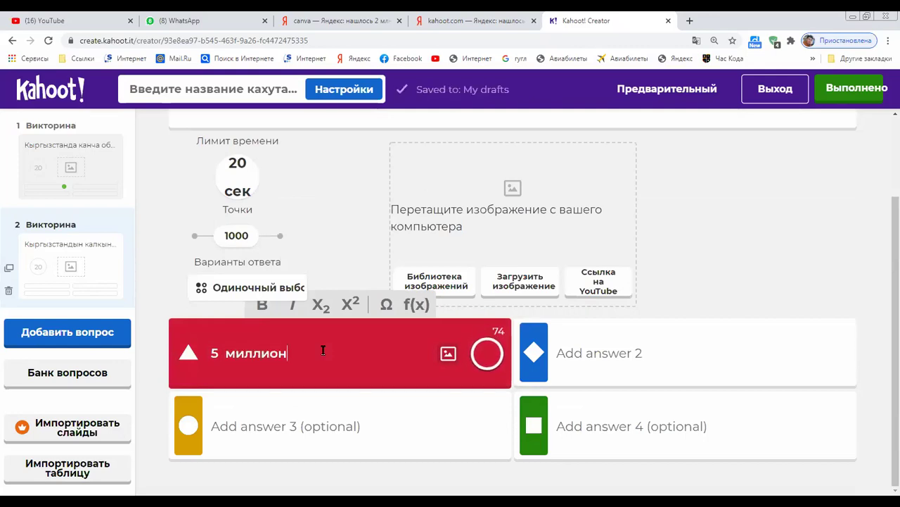
left_click(625, 356)
type("6")
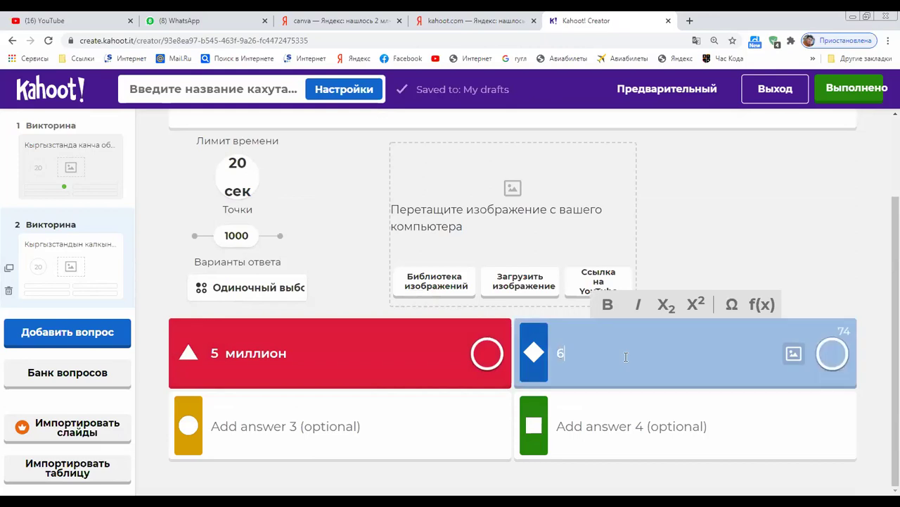
type(" ми")
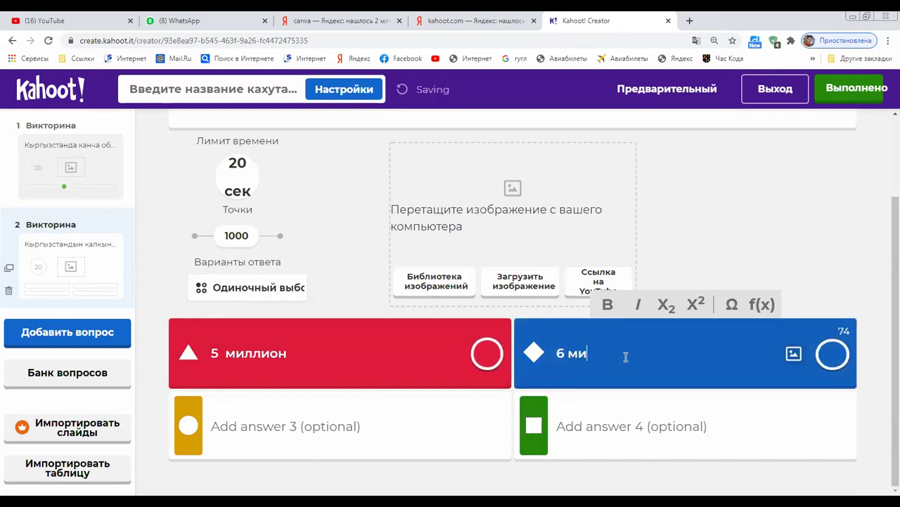
type("ллон")
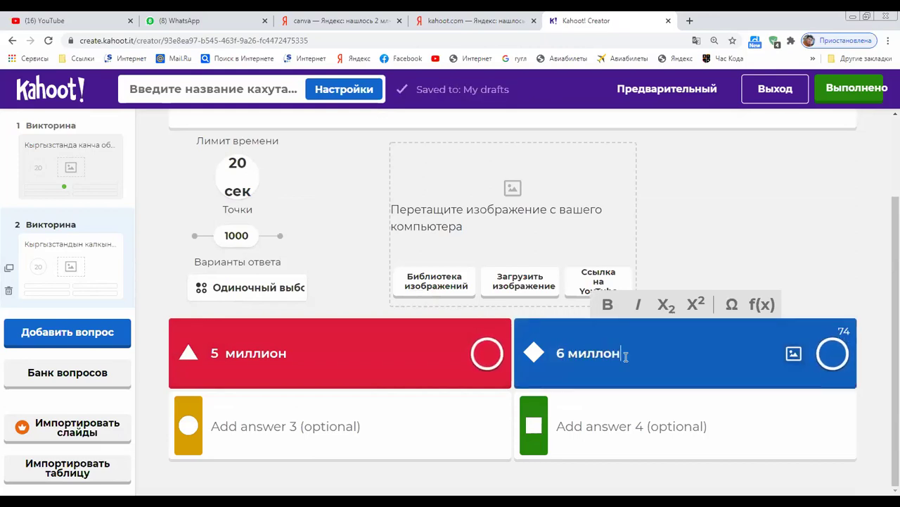
type("дон ашык")
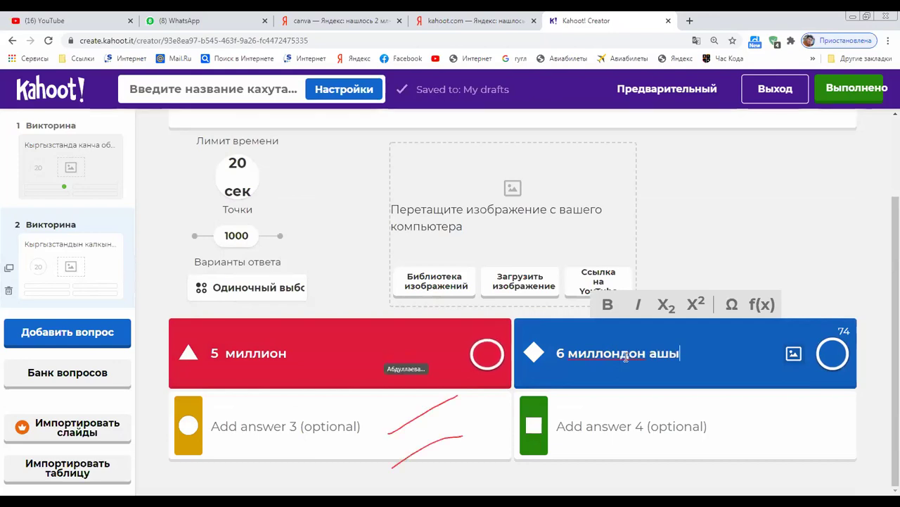
Fill in answer 3 with "8 миллион" and answer 4 with "10 миллион"
left_click(274, 418)
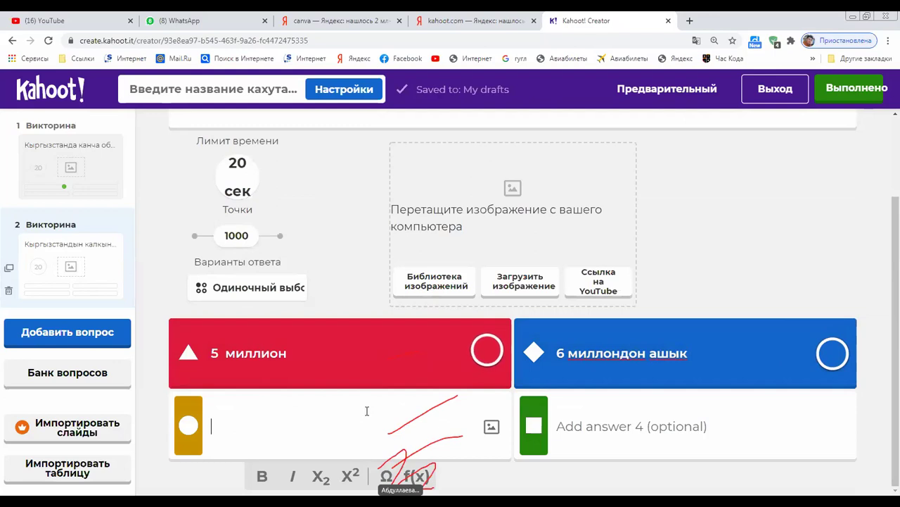
type("8 м")
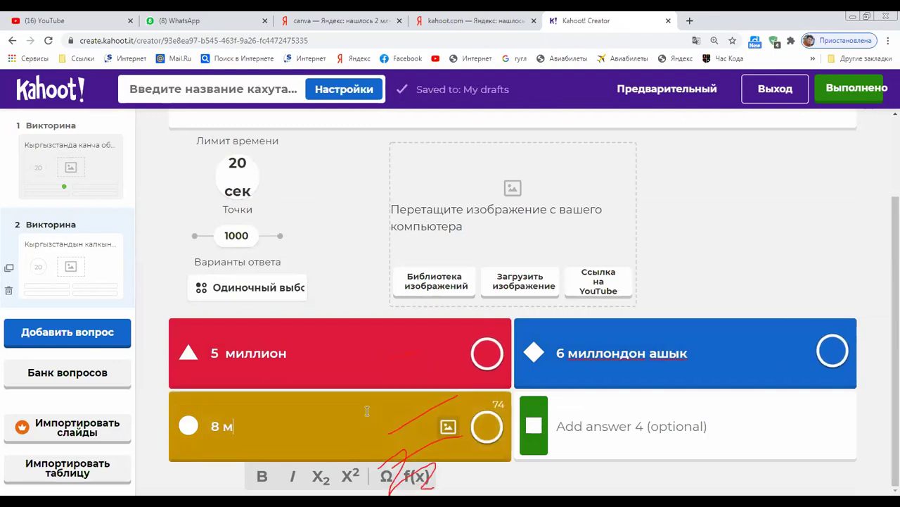
type("иллион")
left_click(561, 407)
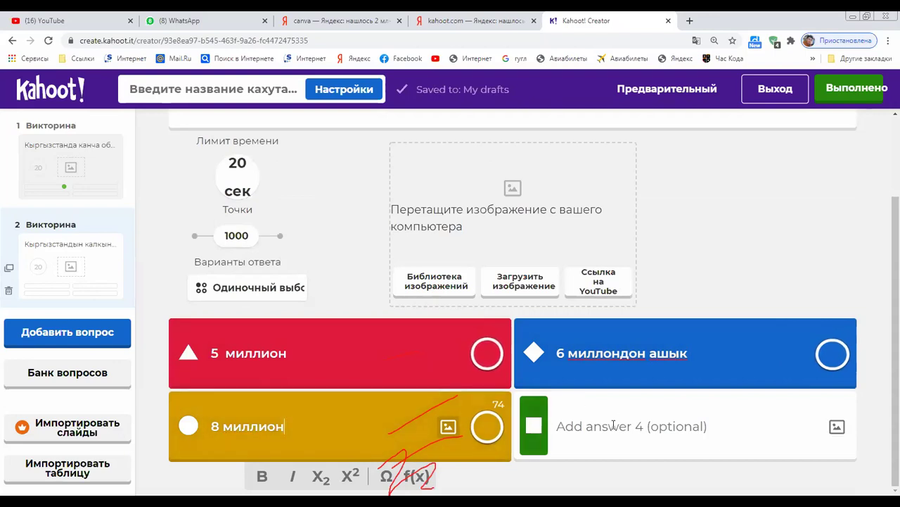
type("10 м")
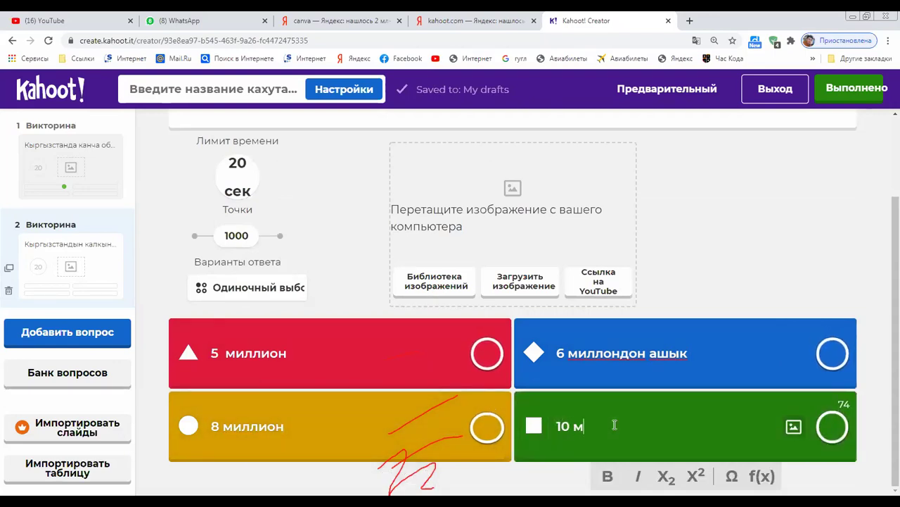
type("иллион")
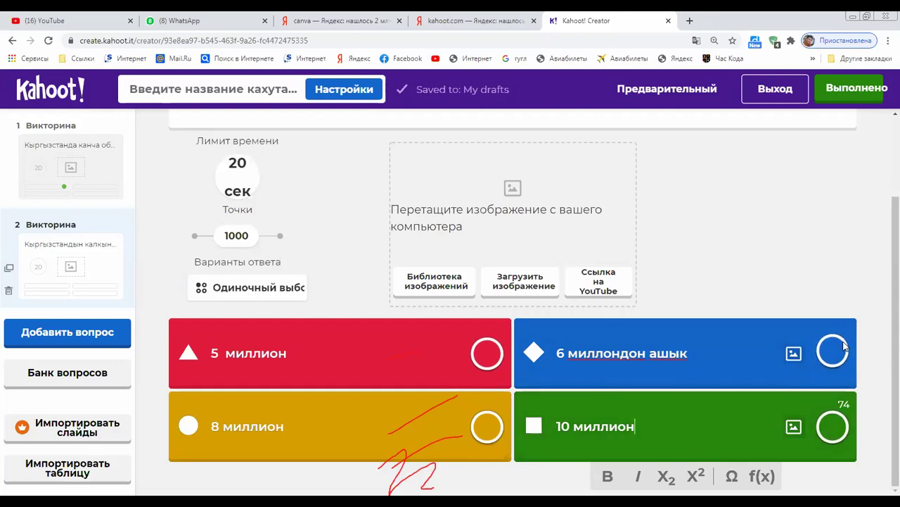
Mark "6 миллондон ашык" as the correct answer of the population question
scroll(747, 374, "up", 2)
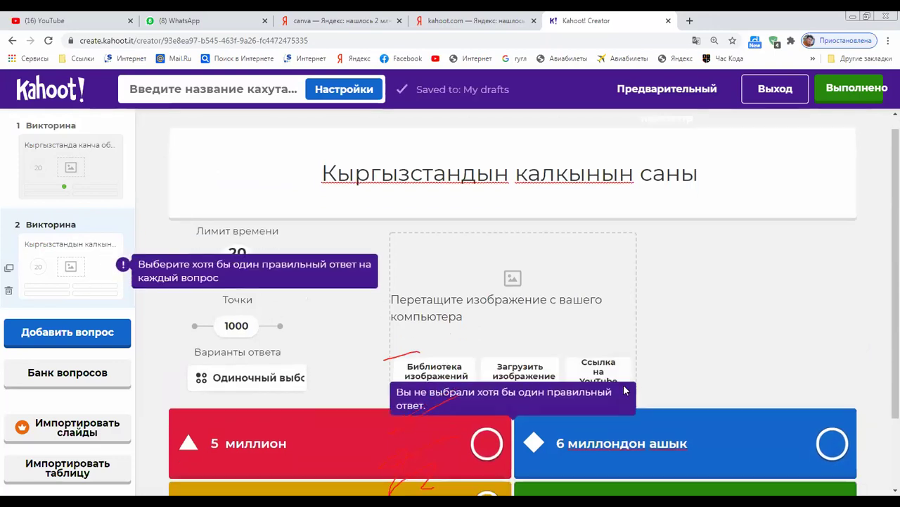
left_click(830, 453)
scroll(827, 433, "down", 2)
scroll(826, 434, "up", 2)
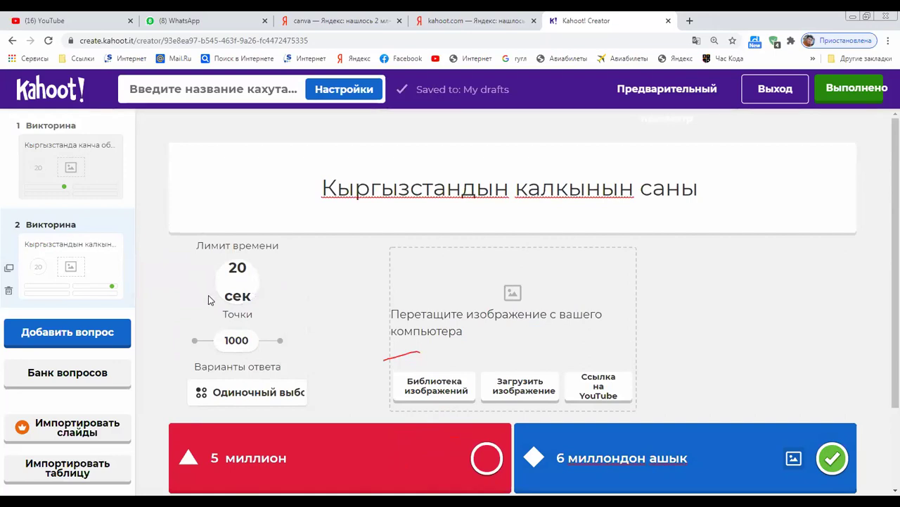
Add a third question of the quiz type and start editing its question text
left_click(48, 337)
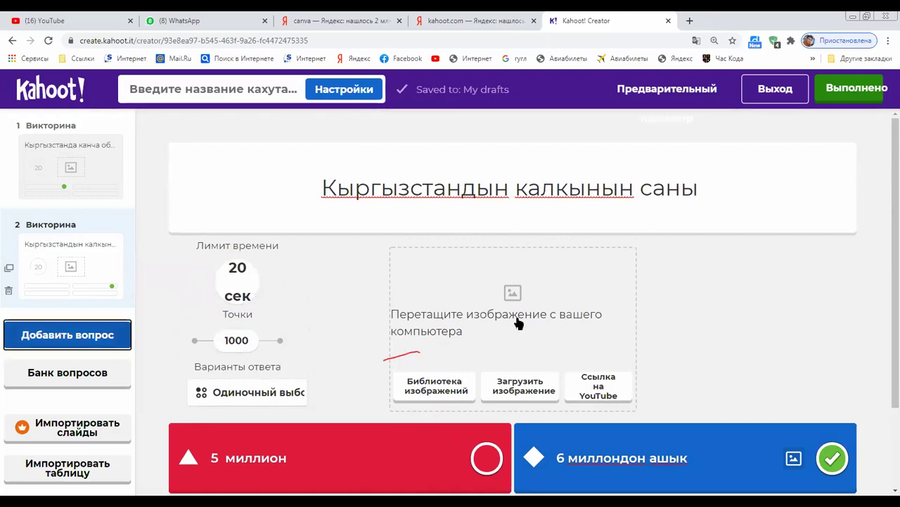
left_click(298, 311)
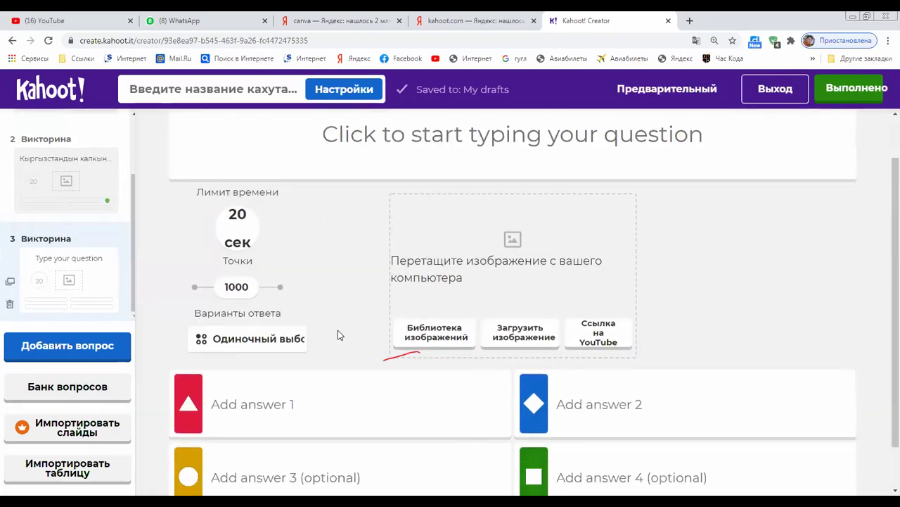
left_click(506, 132)
type("Кырг")
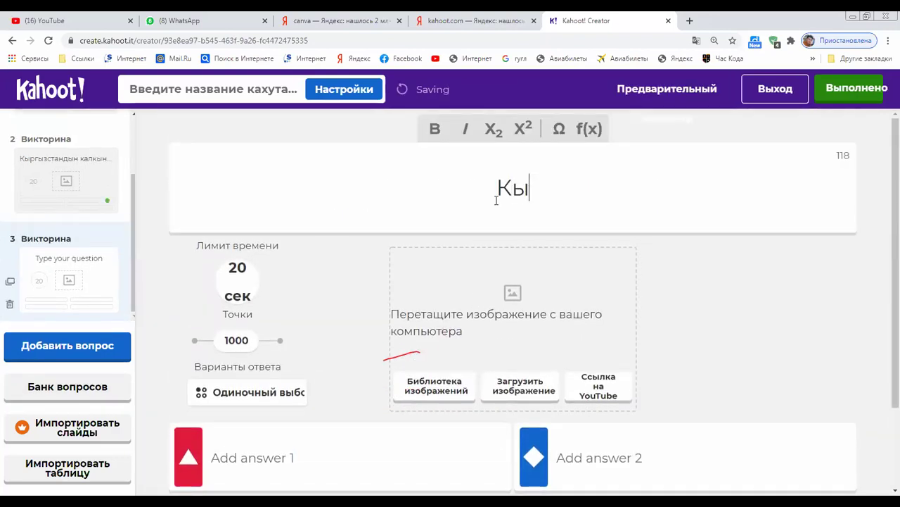
key("BackSpace")
key("BackSpace")
key("BackSpace")
key("BackSpace")
type("Ком")
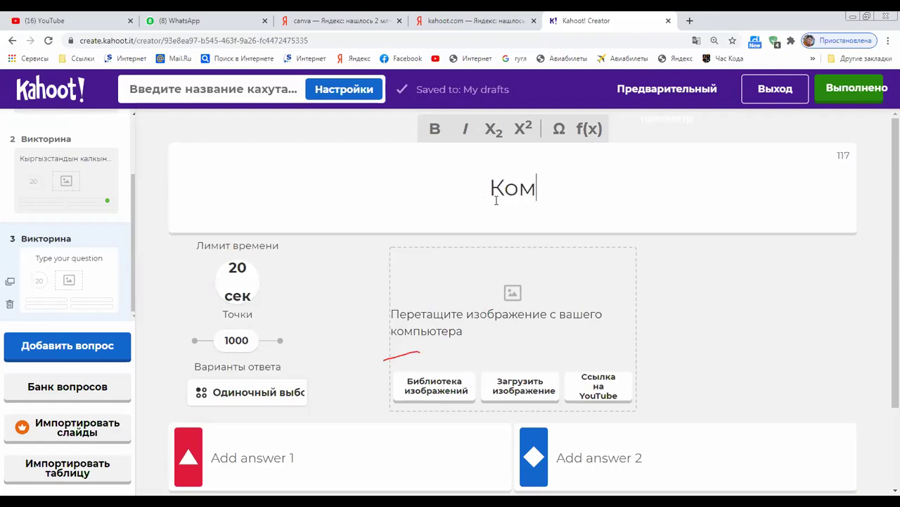
key("BackSpace")
key("BackSpace")
key("BackSpace")
type("Кырг")
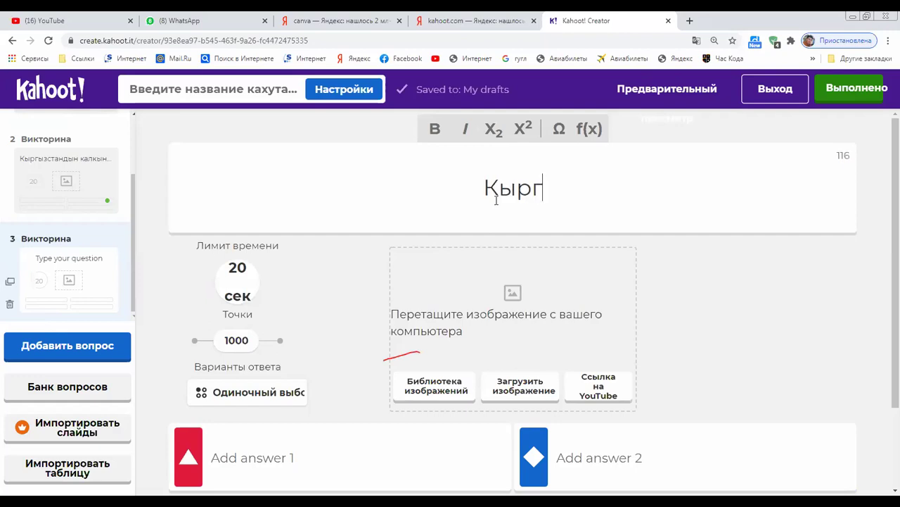
type("ыз")
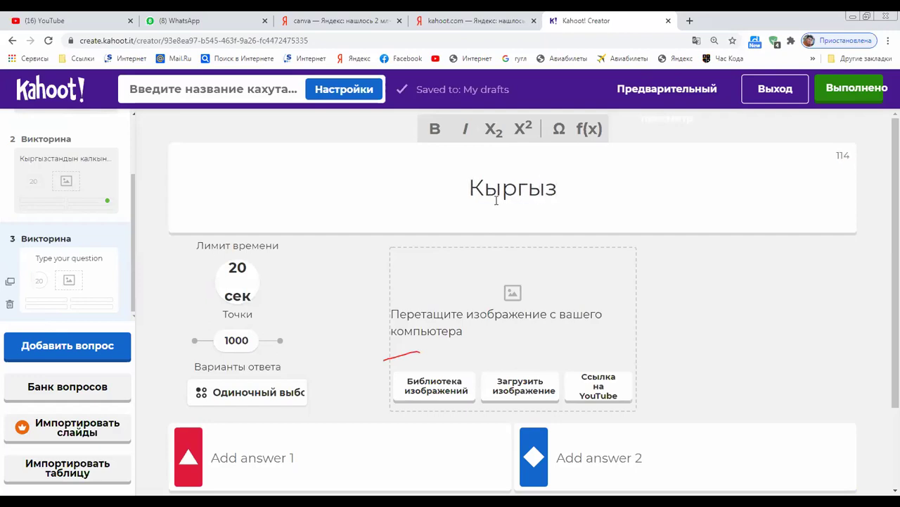
key("BackSpace")
key("BackSpace")
key("BackSpace")
key("BackSpace")
key("BackSpace")
key("BackSpace")
Enter "Компьютердин канча бөлүгү бар" as the text of the third question
type("Ком")
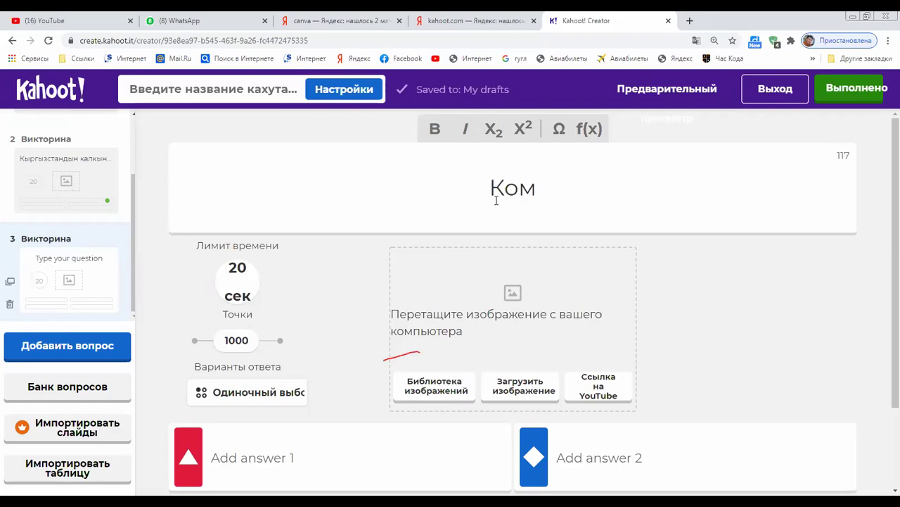
type("пью")
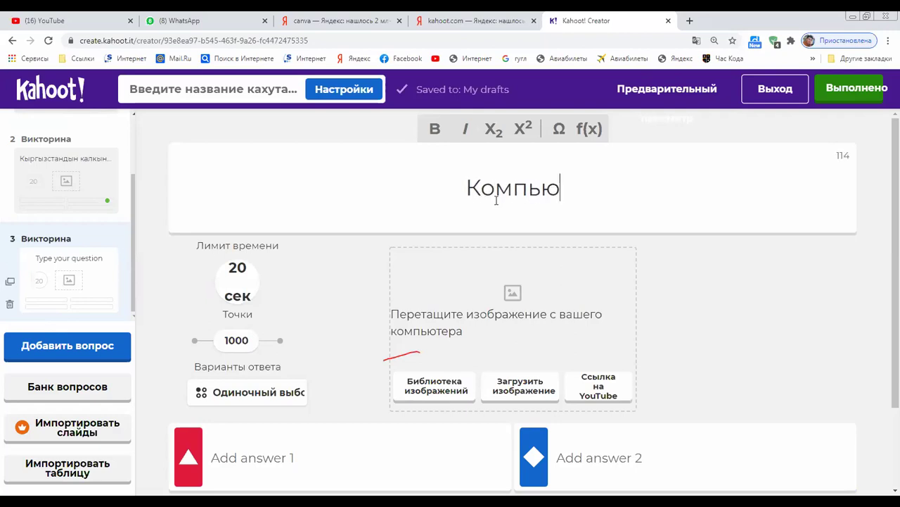
type("тер ")
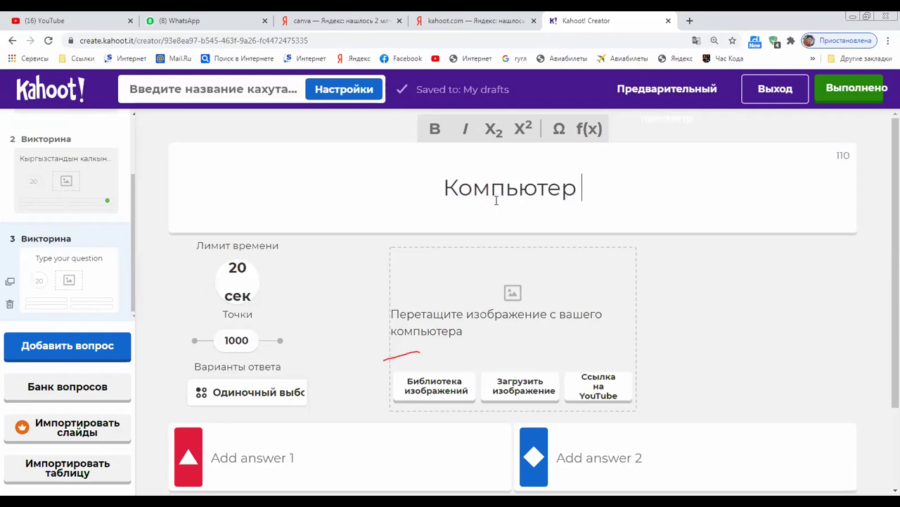
type("дин кан")
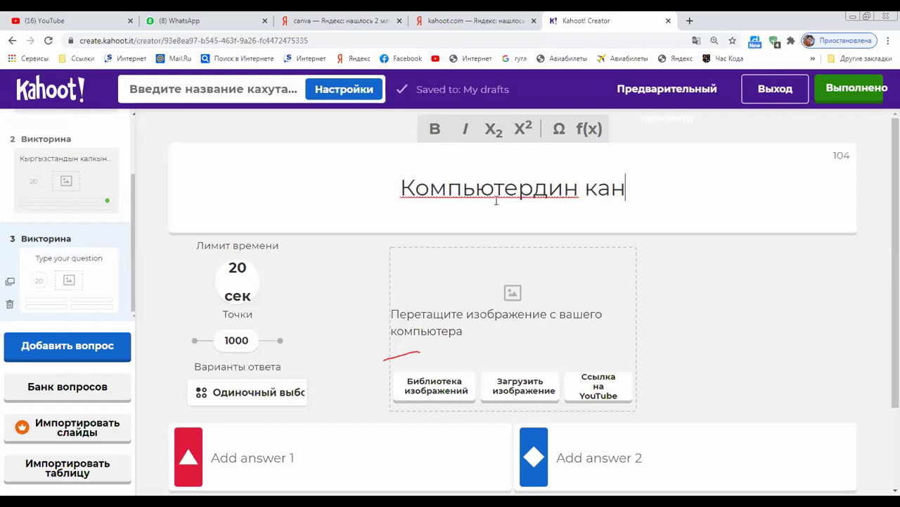
type("ча ")
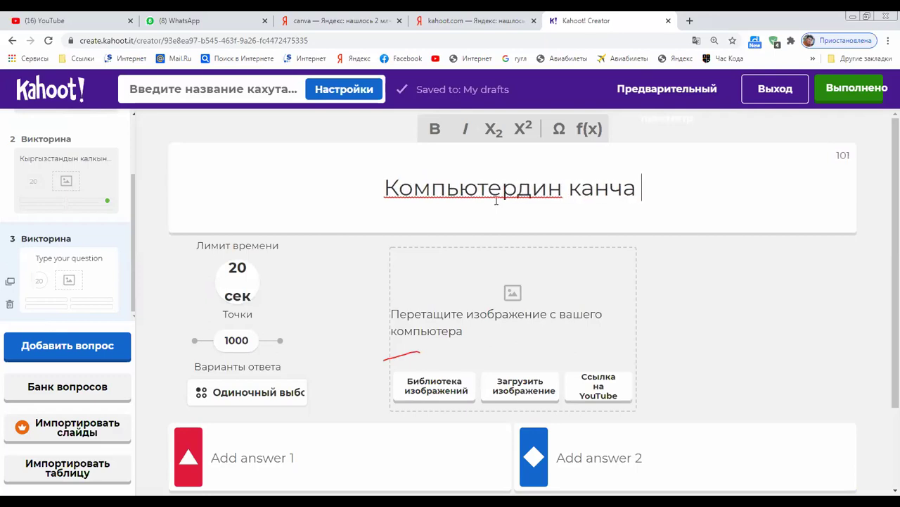
type("бл")
key("BackSpace")
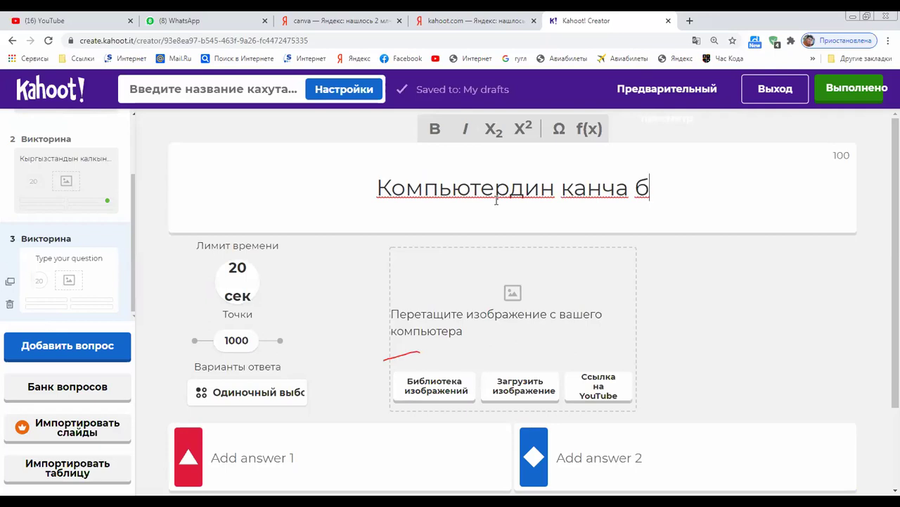
type("өл")
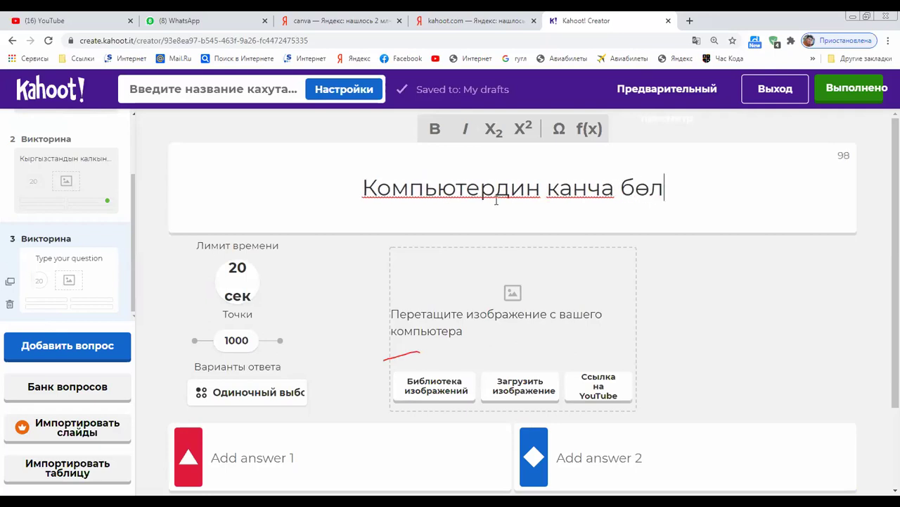
type("үгү ")
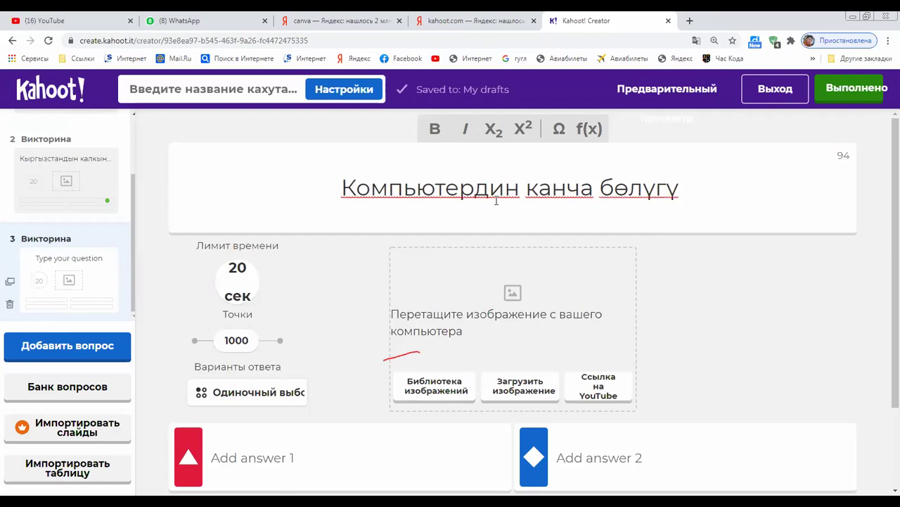
type("ба")
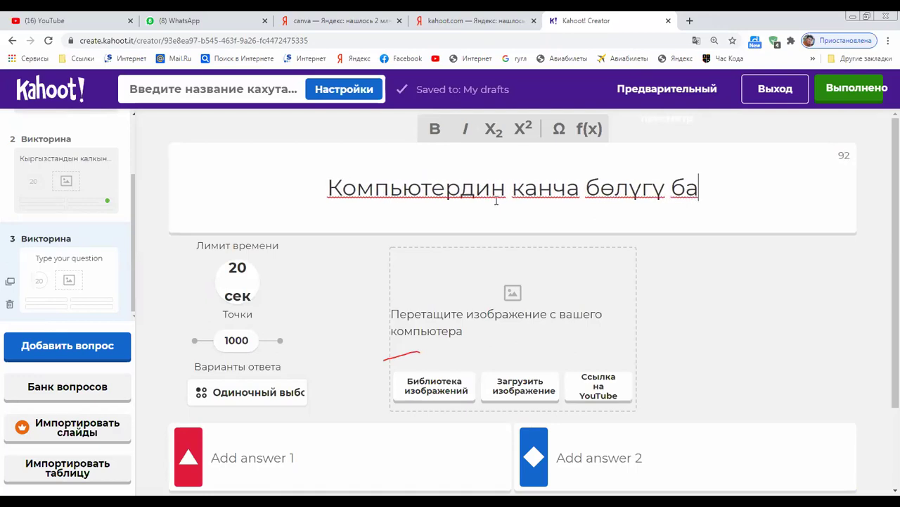
type("р")
Shorten the first word of the question from "Компьютердин" to "Компьютер"
key("Left")
key("Left")
key("Left")
key("Left")
key("Left")
key("Left")
key("Left")
key("Left")
key("Left")
key("Left")
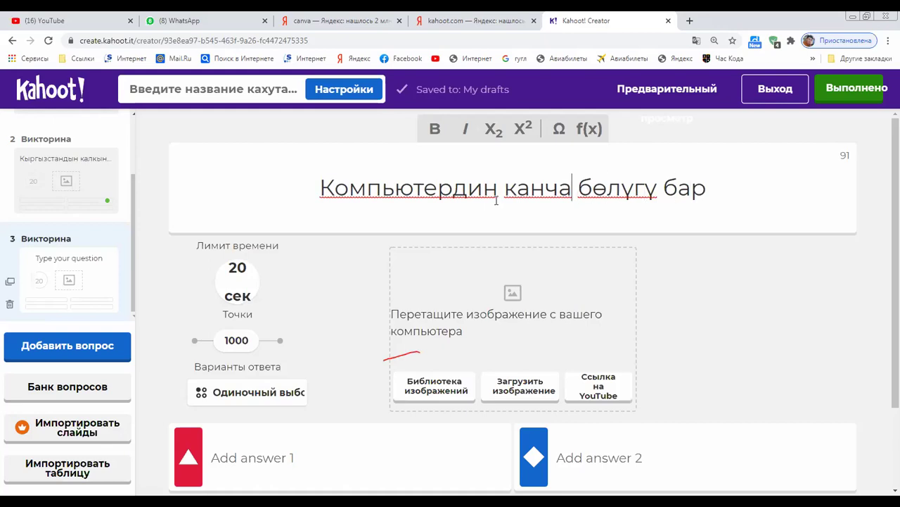
key("Left")
key("Left")
key("BackSpace")
key("BackSpace")
key("BackSpace")
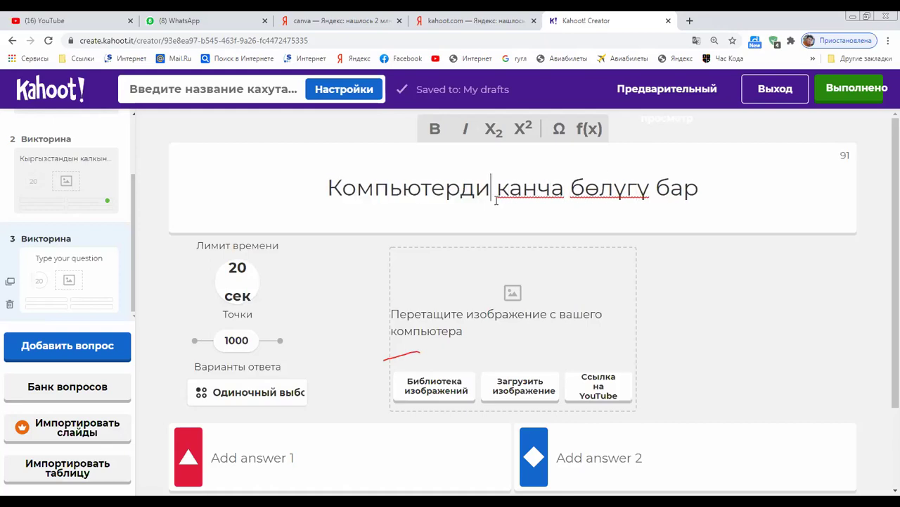
Change the word "бөлүгү" in the question to "бөлүктөн"
key("Right")
key("Right")
key("Right")
key("Right")
key("Right")
key("Right")
key("Right")
key("Right")
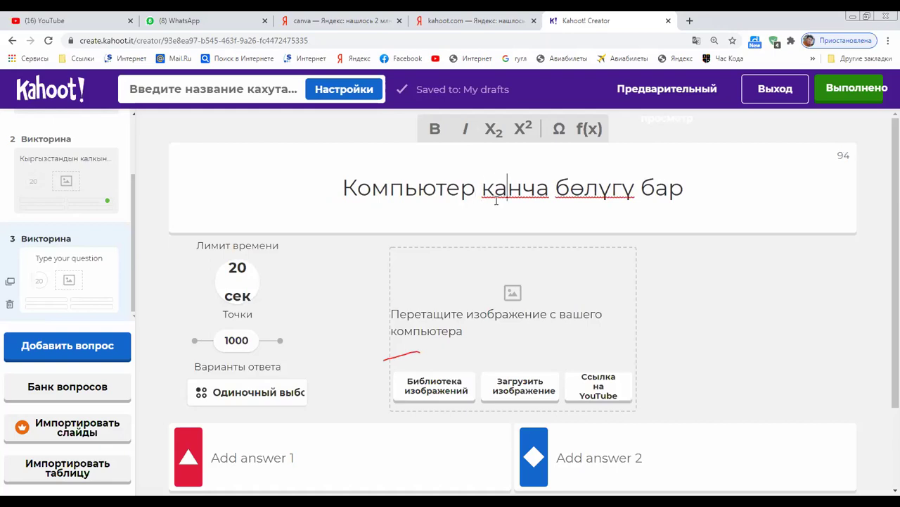
key("Right")
key("Right")
key("Right")
type("к")
key("Right")
key("Right")
key("BackSpace")
key("BackSpace")
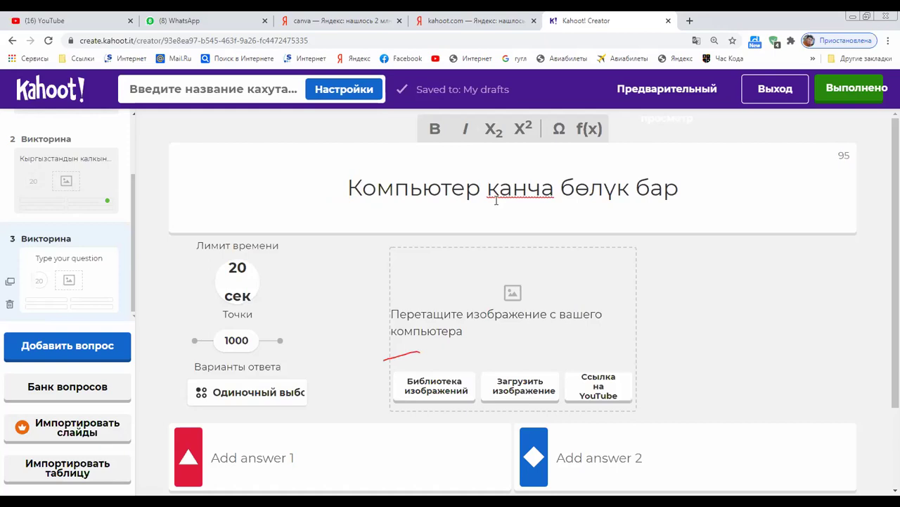
type("төн")
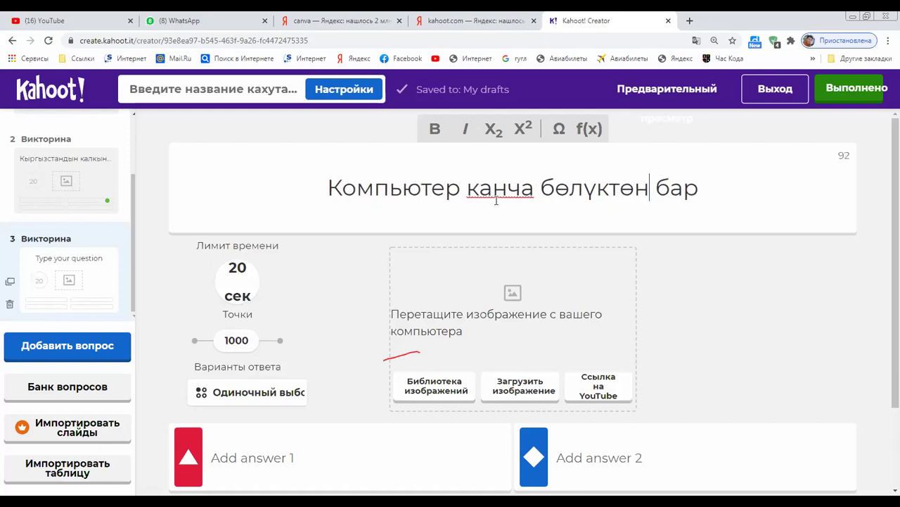
Replace the question's last word "бар" with "турат"
key("End")
key("BackSpace")
key("BackSpace")
key("BackSpace")
type("тур")
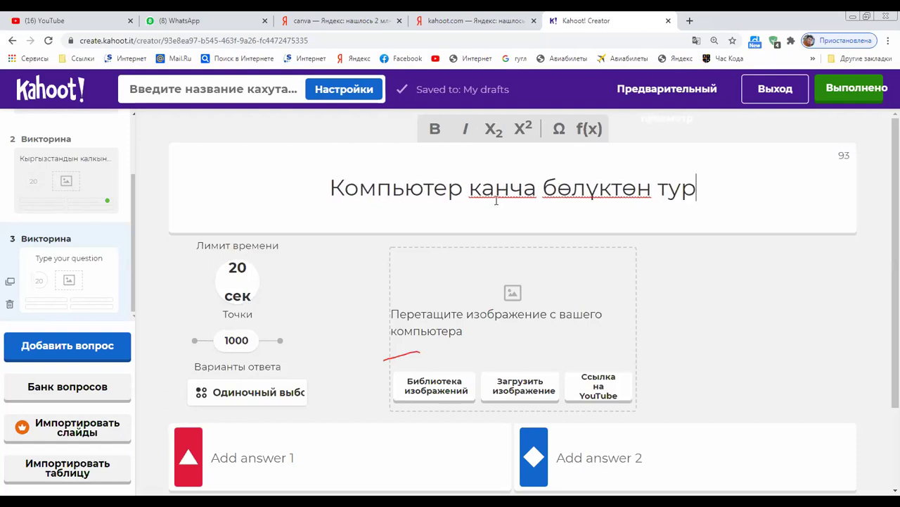
type("ат")
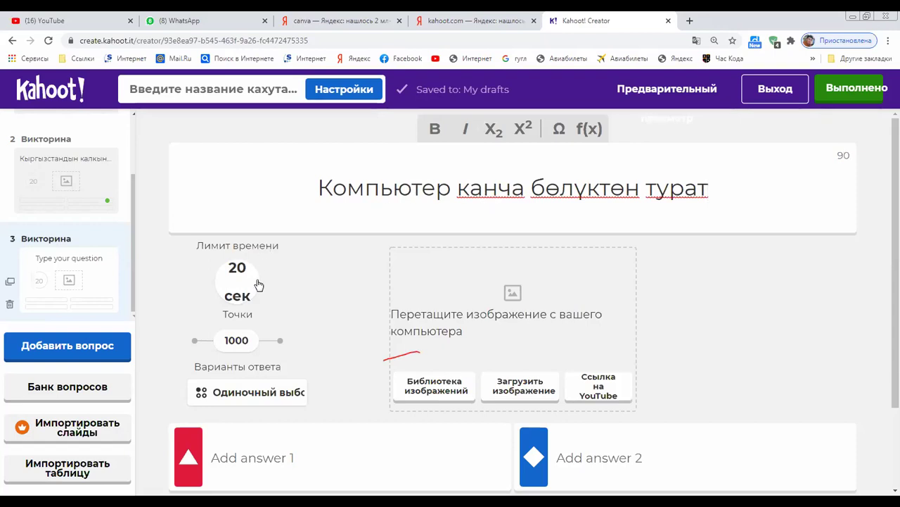
Fill in answer 1 with "5" and answer 2 with "3", marking "3" as the correct answer
scroll(257, 285, "down", 2)
left_click(348, 348)
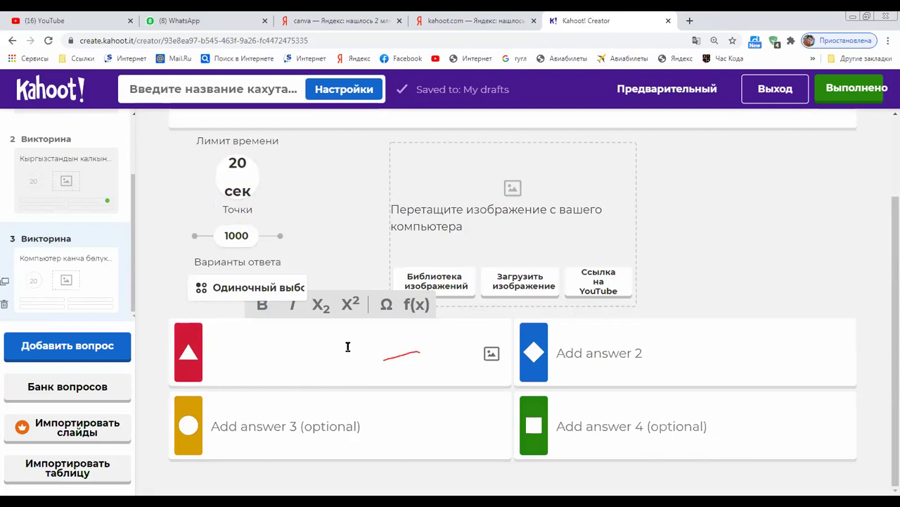
type("5")
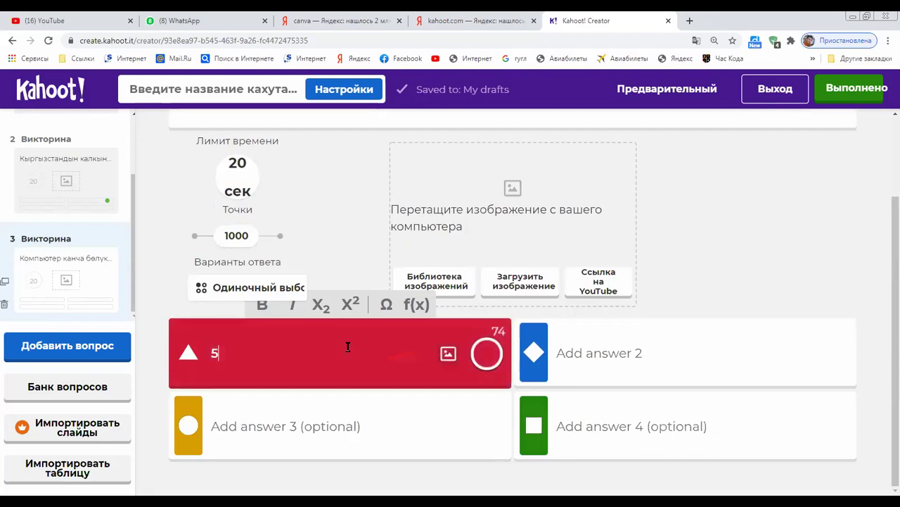
left_click(642, 344)
type("3")
left_click(834, 356)
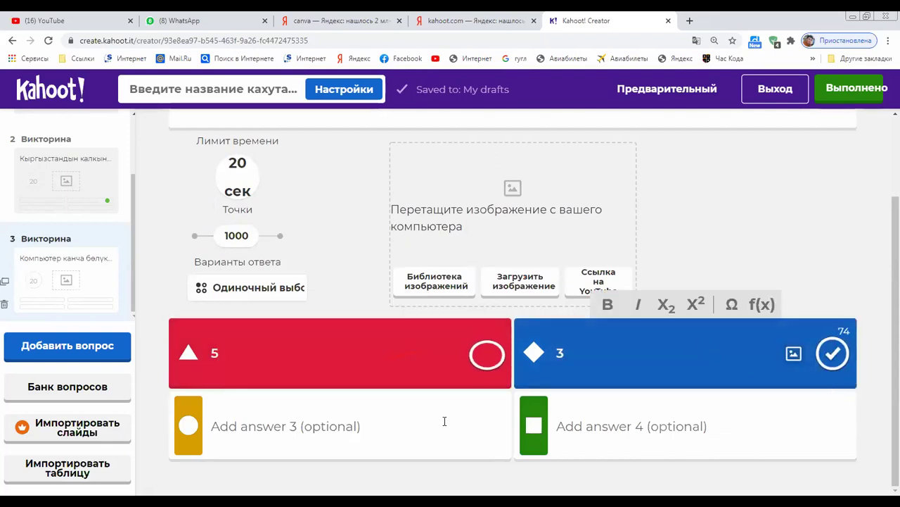
Fill in answer 3 with "8" and answer 4 with "2"
left_click(317, 429)
type("8")
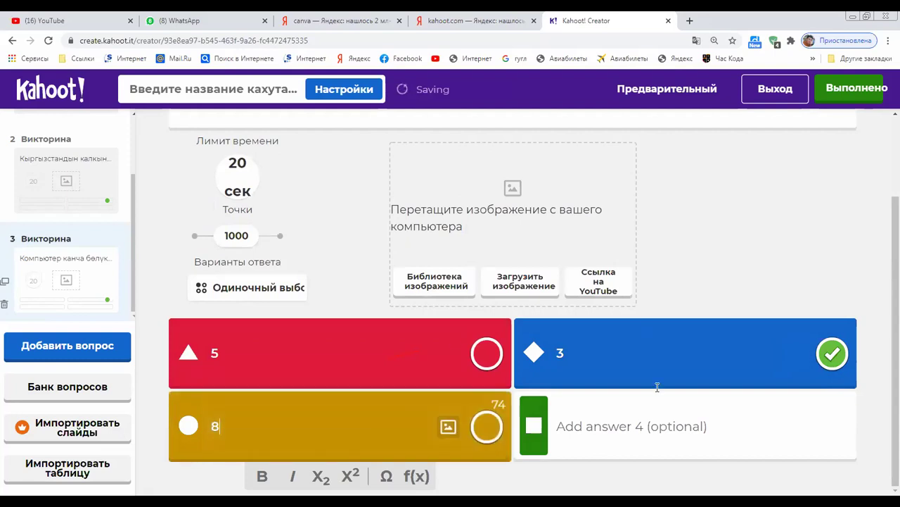
left_click(633, 430)
type("2")
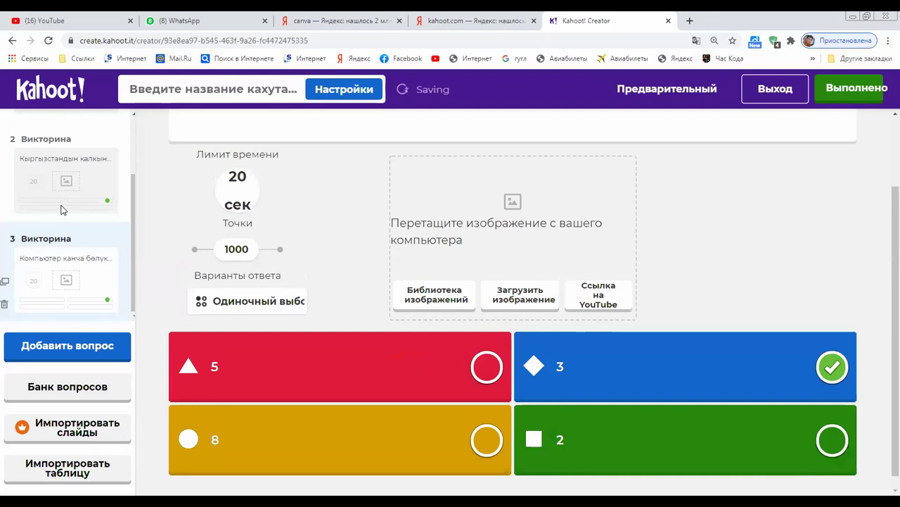
Give the kahoot the title "Санарип кахут" in its summary settings and save them
scroll(62, 202, "up", 3)
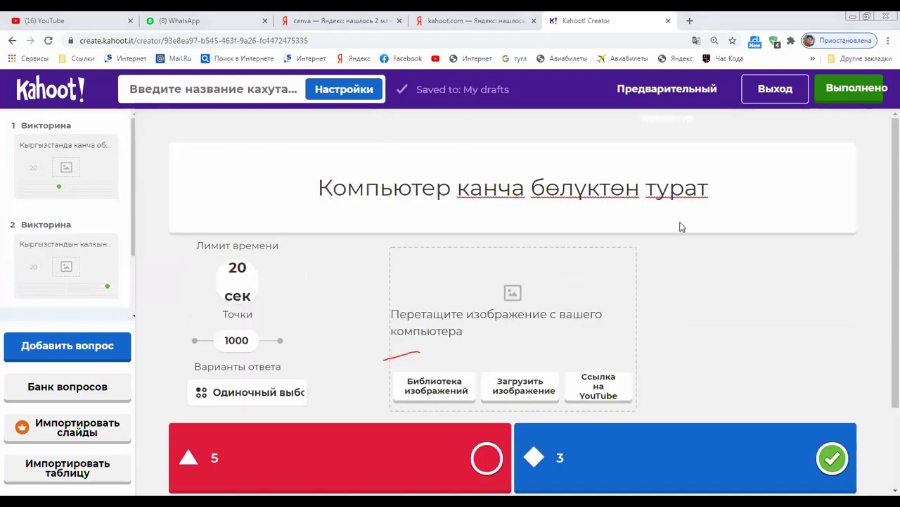
scroll(681, 227, "down", 2)
scroll(681, 227, "up", 2)
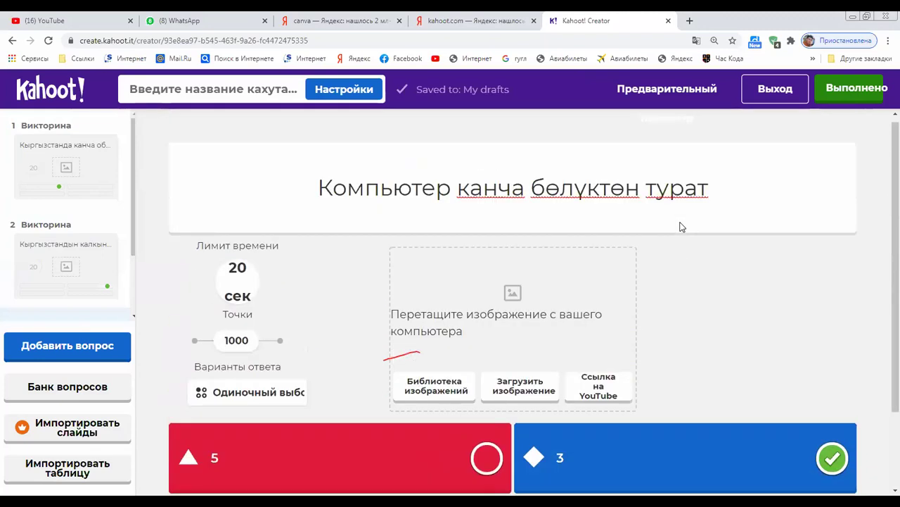
mouse_move(110, 149)
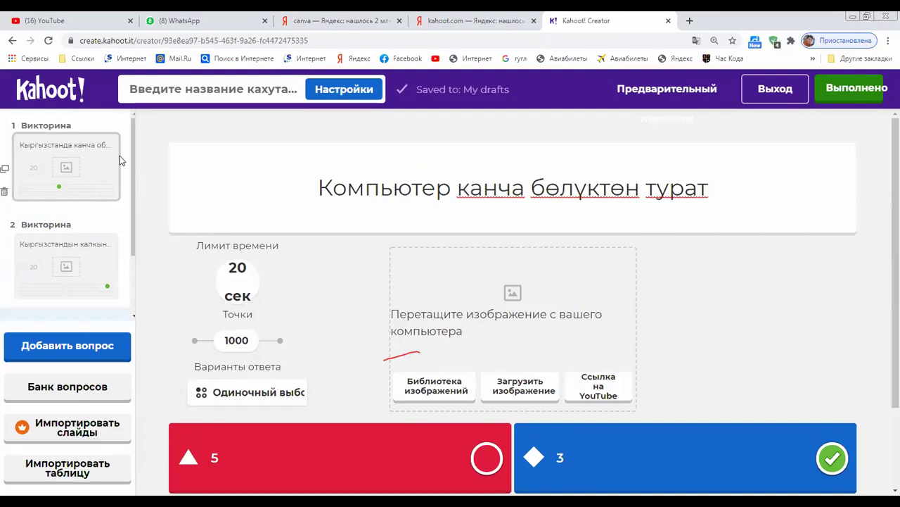
left_click(186, 95)
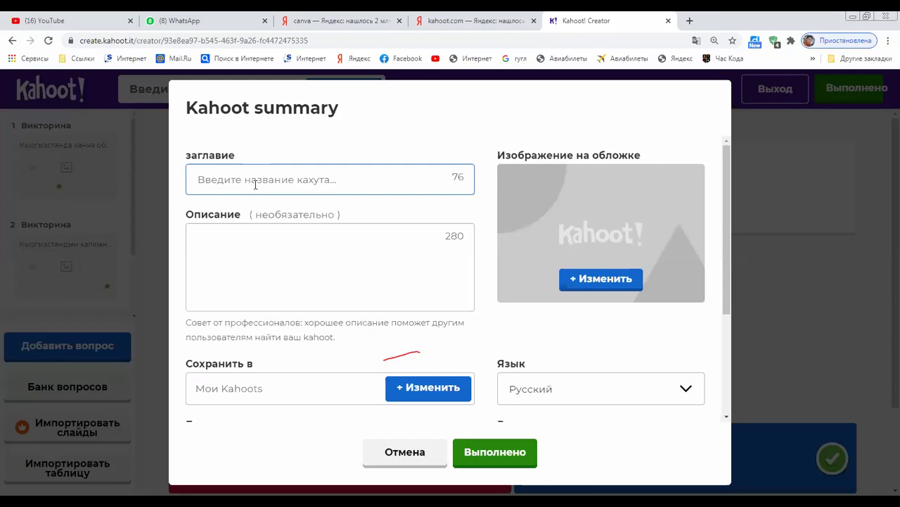
type("Са")
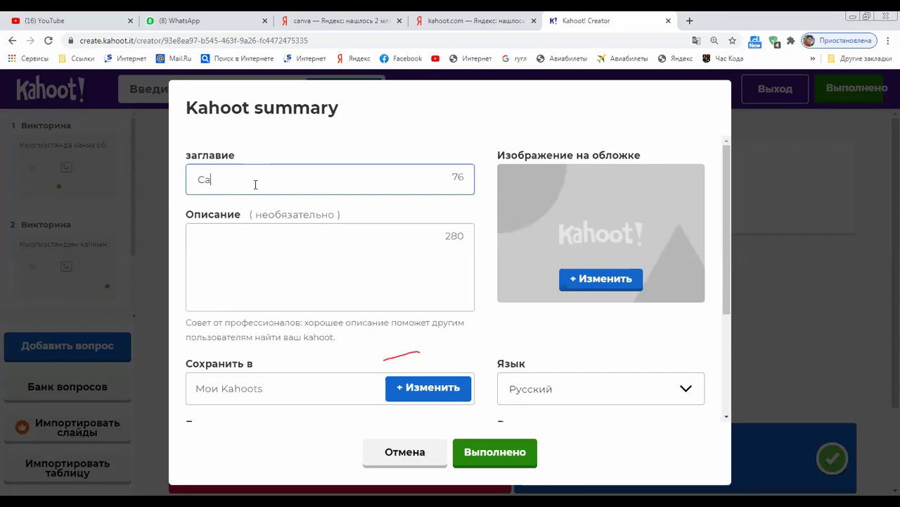
type("нарип кахут")
left_click(503, 459)
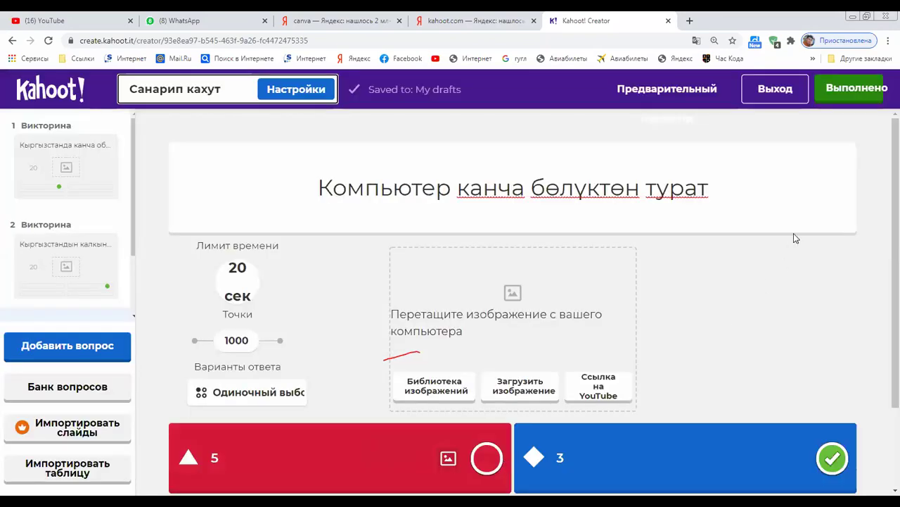
Finish the completed kahoot and leave the editor for the home page
left_click(846, 103)
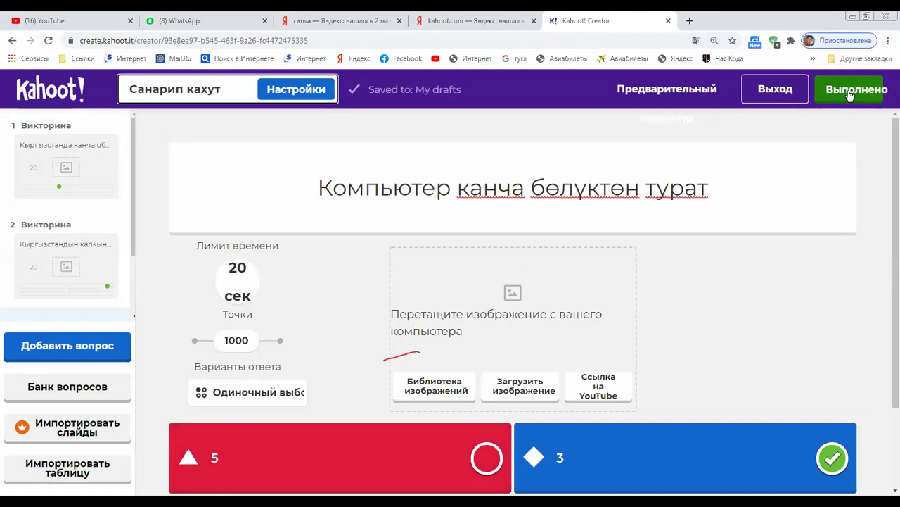
scroll(772, 211, "down", 2)
scroll(772, 211, "up", 2)
left_click(851, 89)
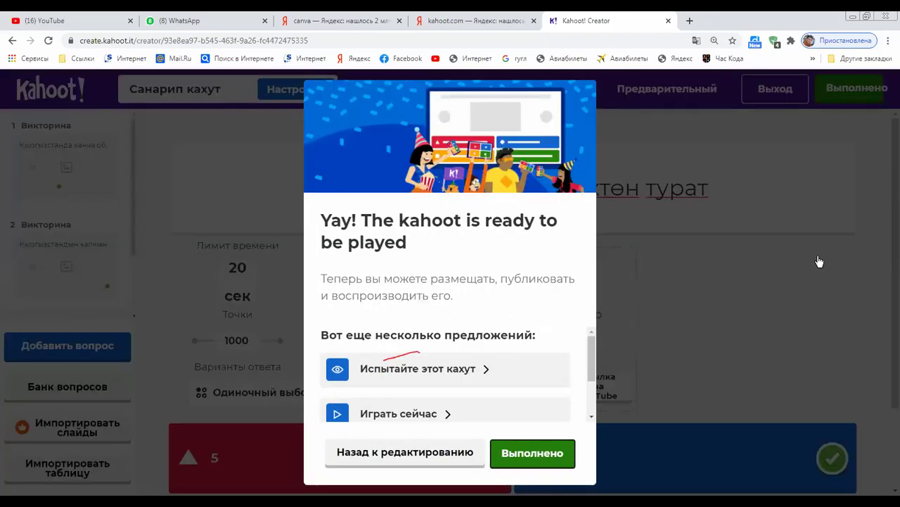
left_click(542, 460)
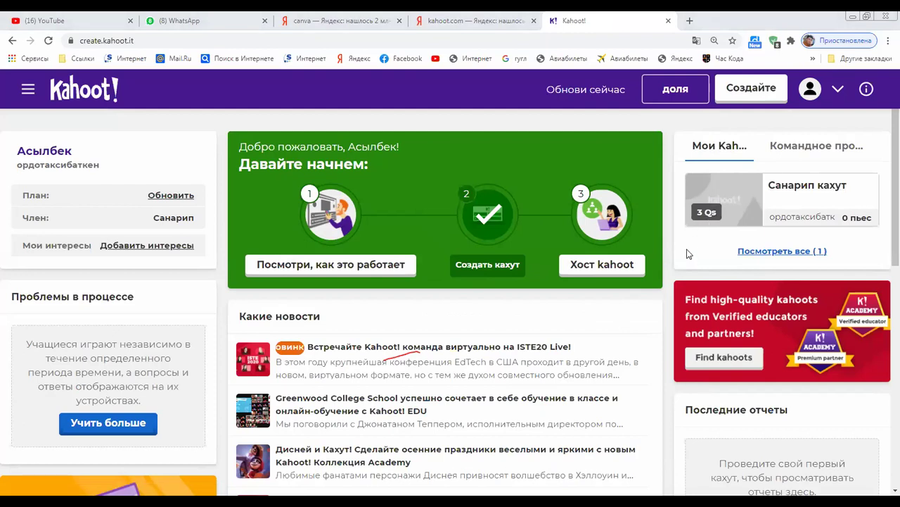
Open the "Санарип кахут" kahoot and host it as a live virtual-classroom game in classic player-versus-player mode
left_click(735, 213)
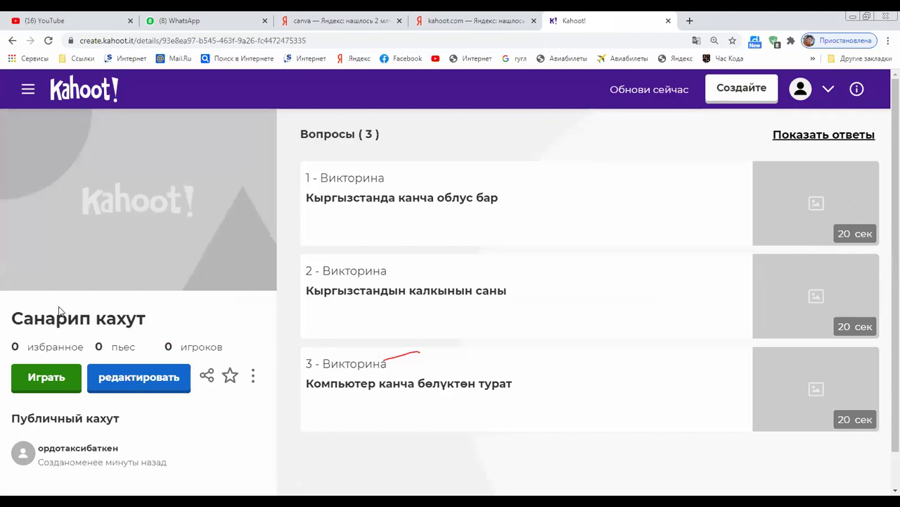
left_click(61, 389)
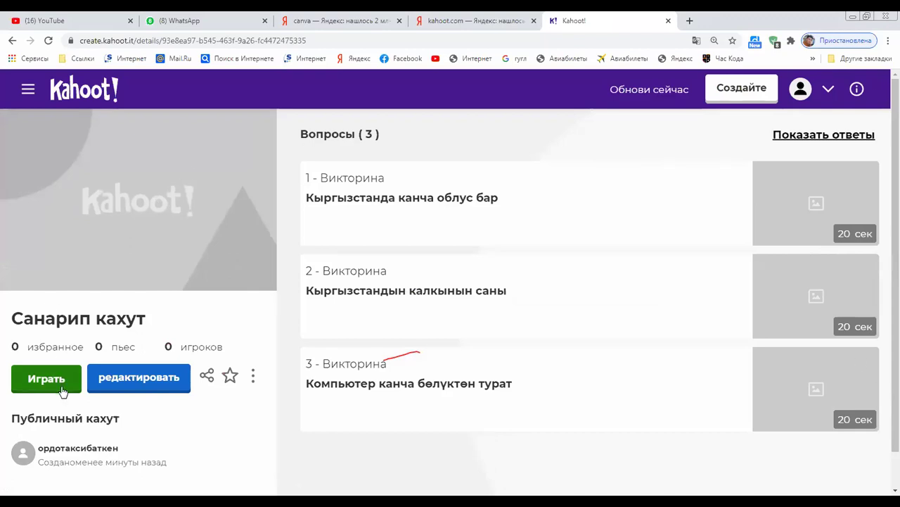
left_click(62, 387)
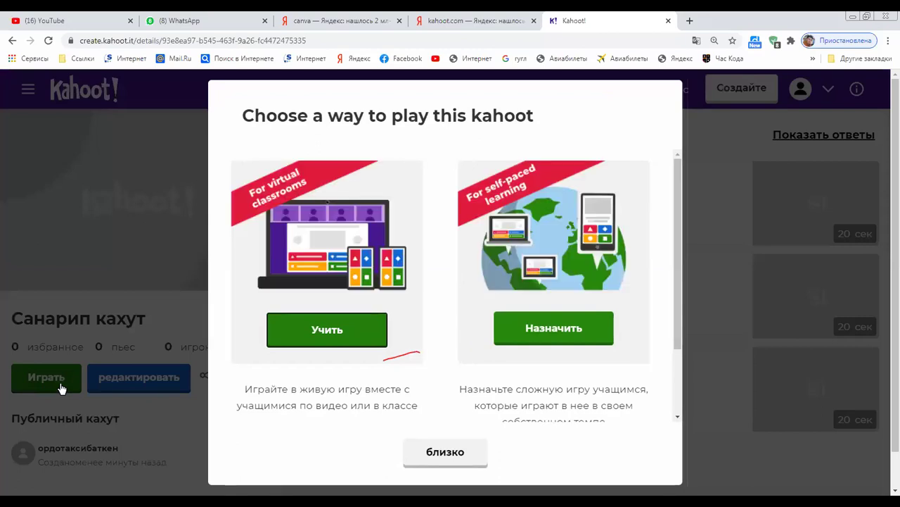
left_click(327, 335)
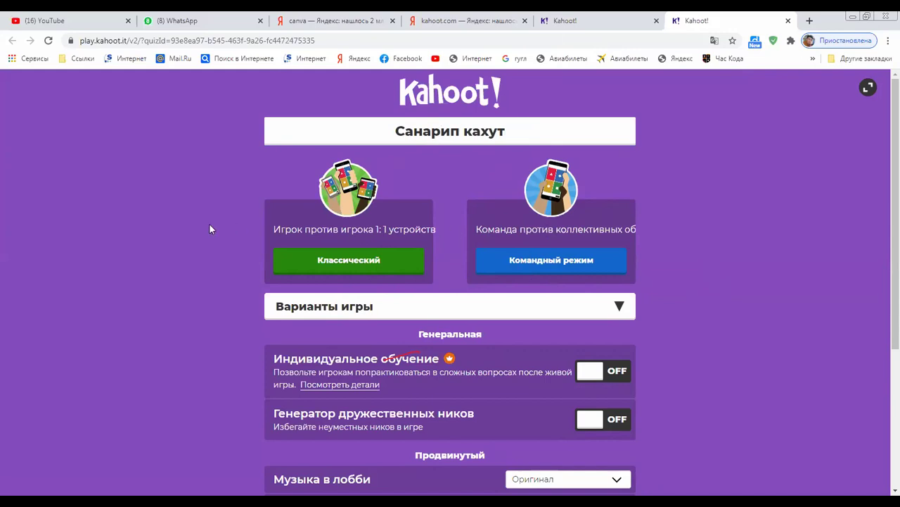
left_click(371, 265)
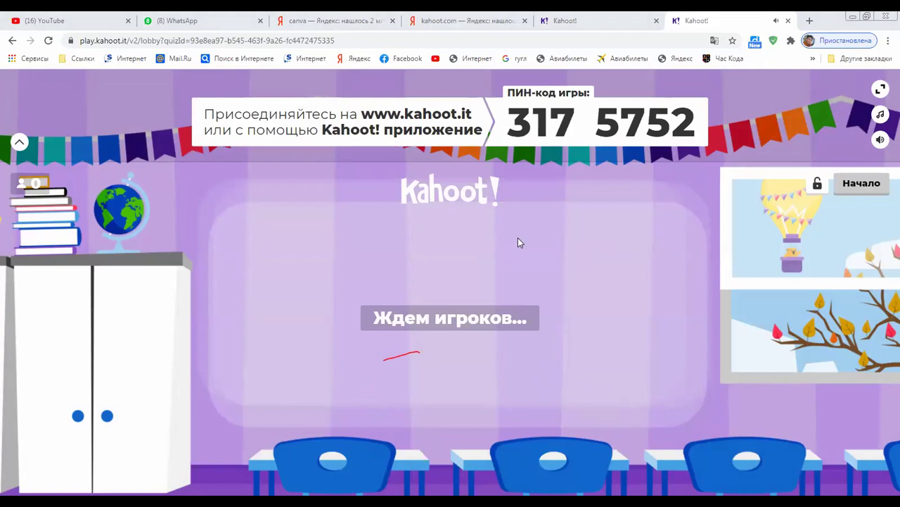
left_click_drag(508, 123, 588, 127)
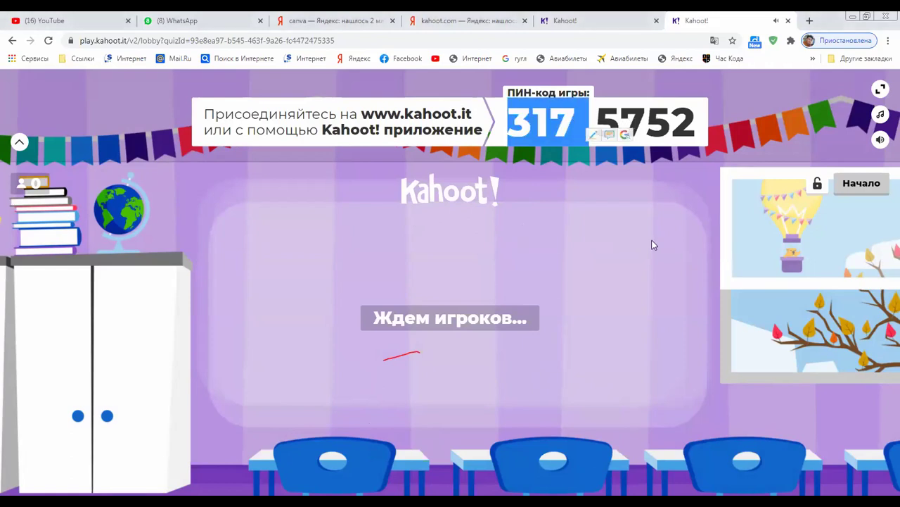
left_click(624, 276)
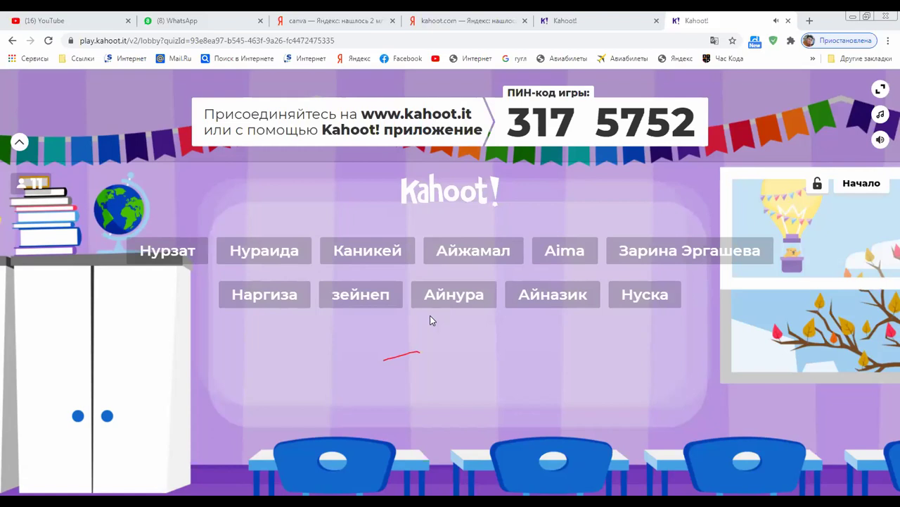
left_click_drag(533, 116, 589, 117)
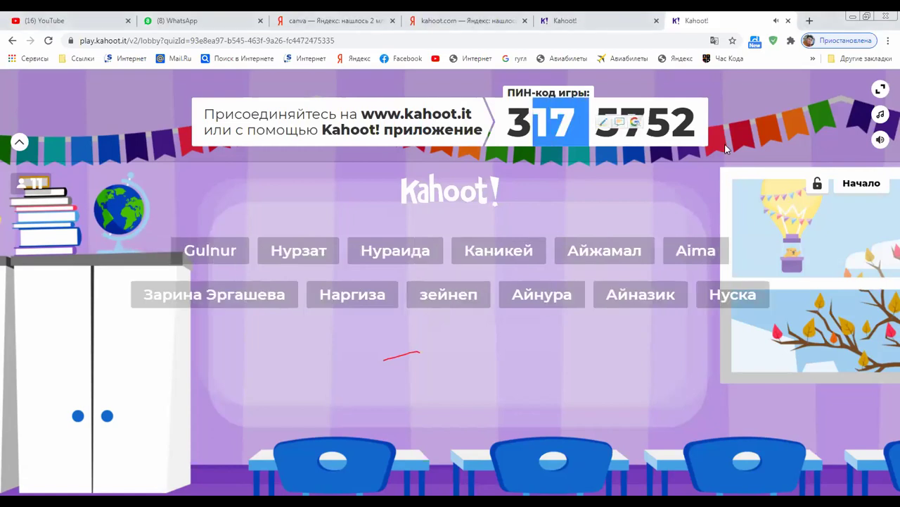
left_click(696, 174)
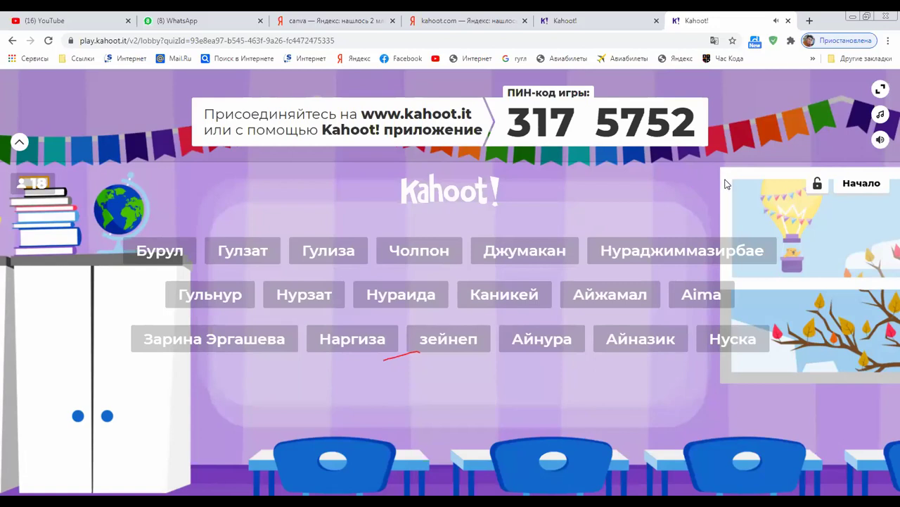
Start the live game with the joined players and show the scoreboard after the first question
left_click(879, 185)
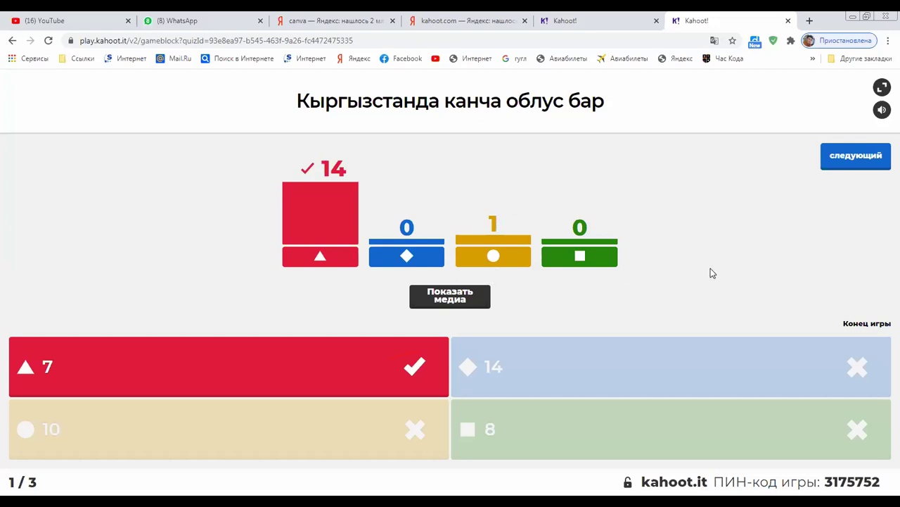
left_click(855, 161)
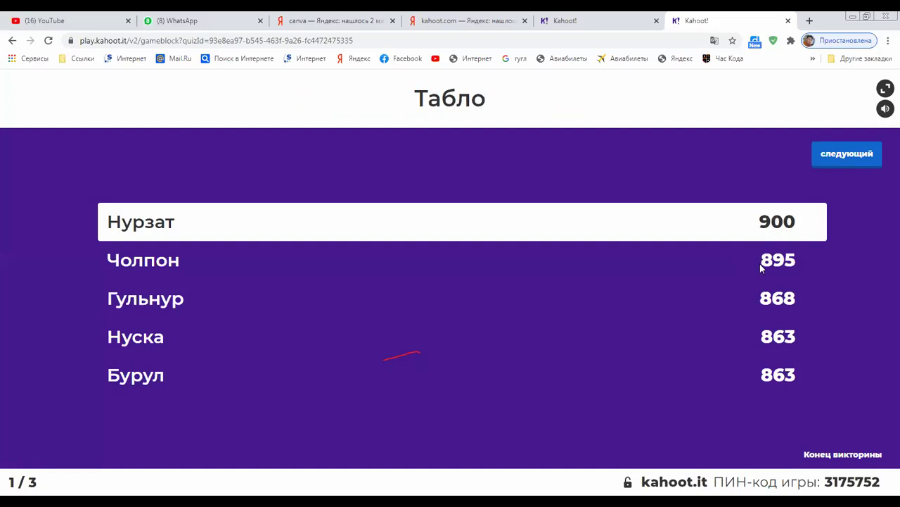
left_click_drag(760, 266, 798, 264)
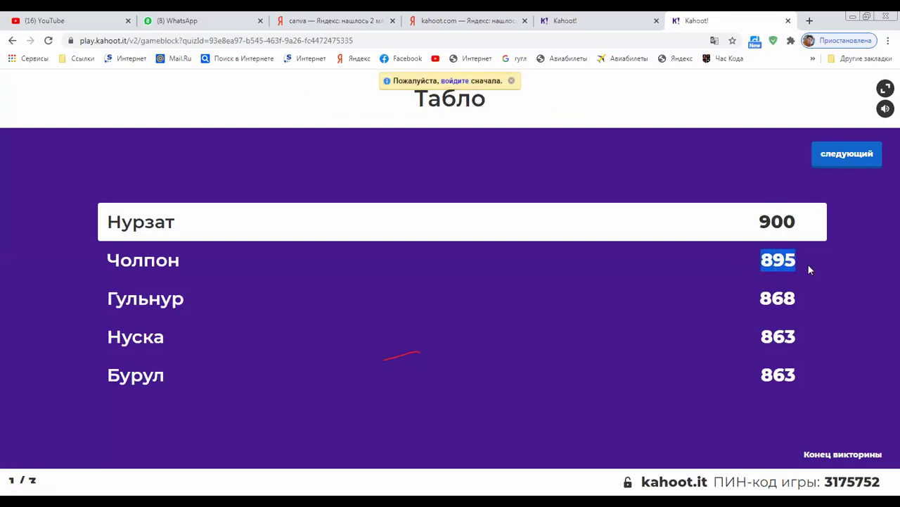
left_click(712, 275)
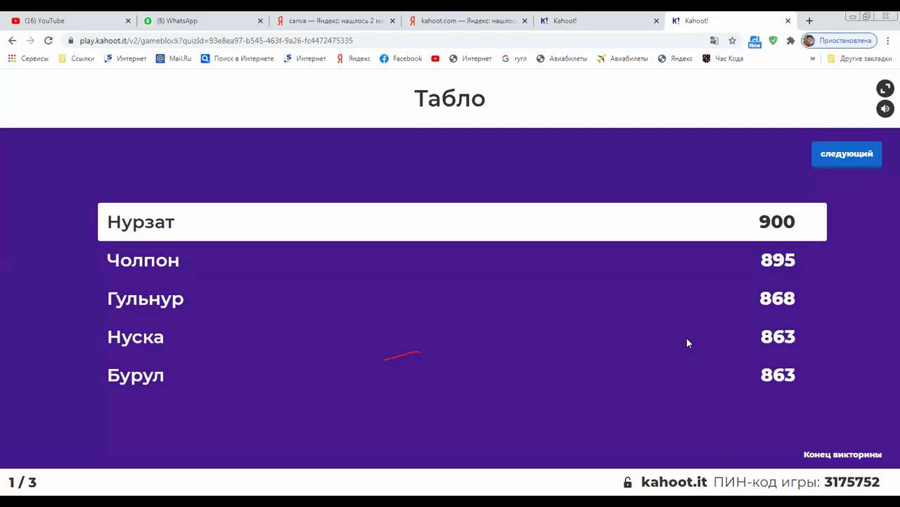
Run the second question, about Kyrgyzstan's population, and show the scoreboard for it
left_click(837, 161)
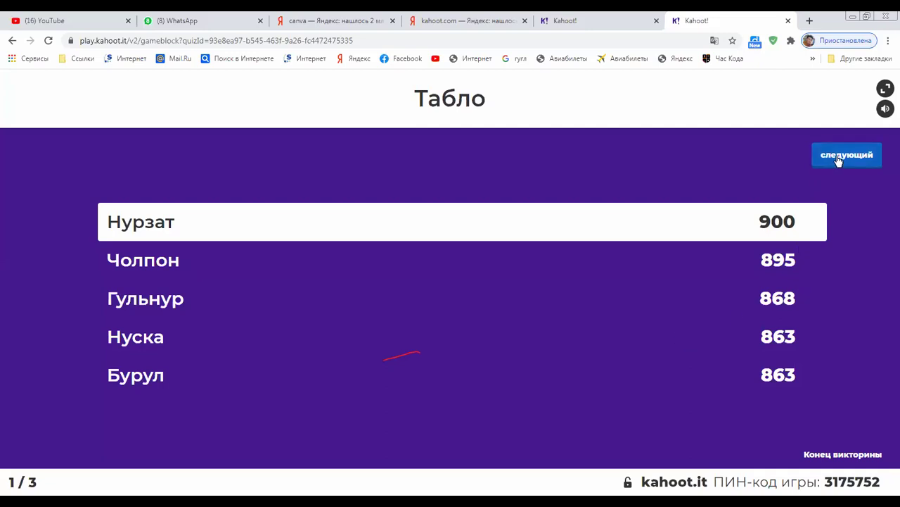
left_click(841, 162)
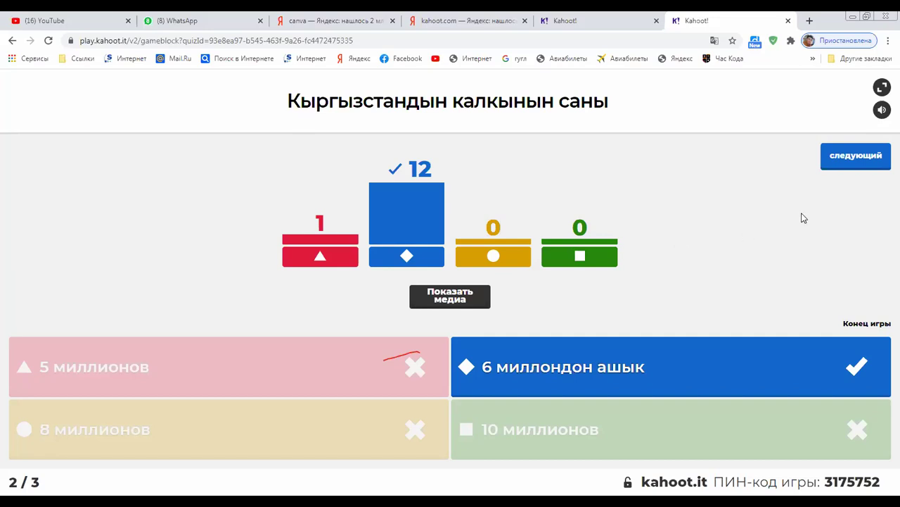
left_click(840, 172)
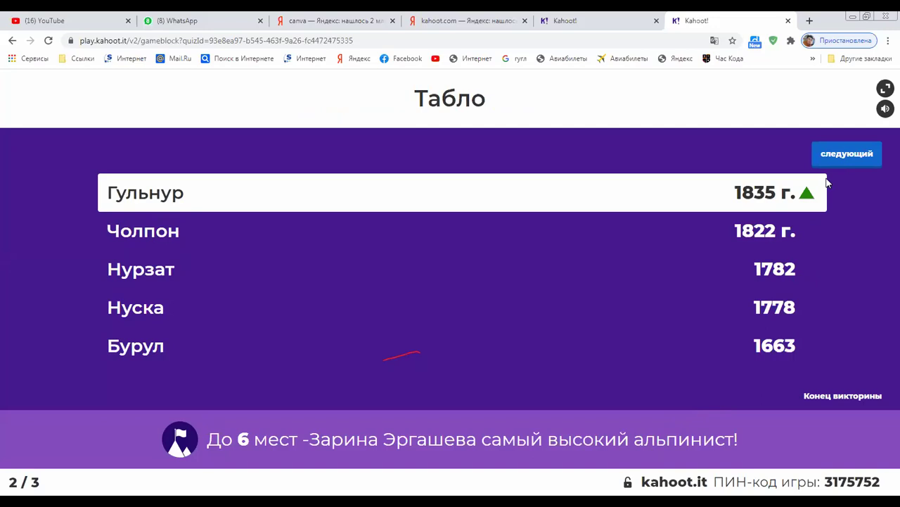
Run the third question, about the computer's parts, and continue past the winners' podium to the game summary
left_click(843, 164)
left_click(851, 160)
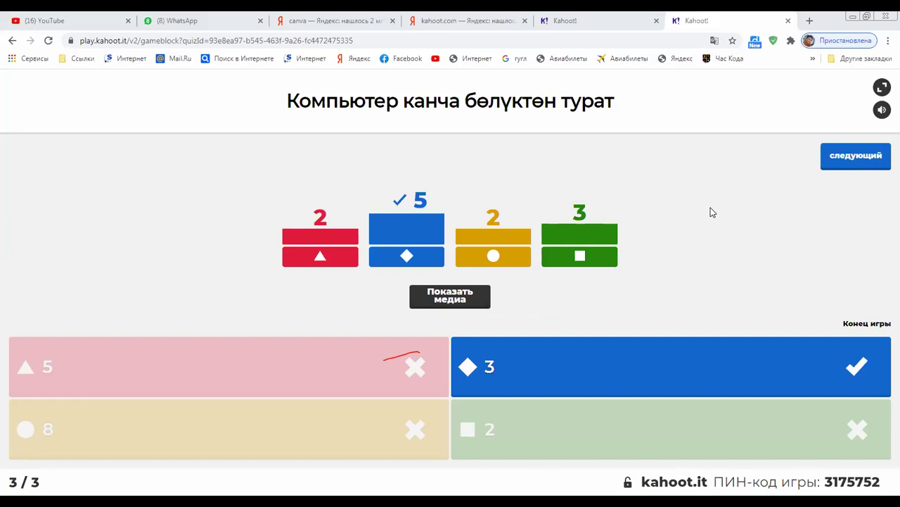
left_click(841, 159)
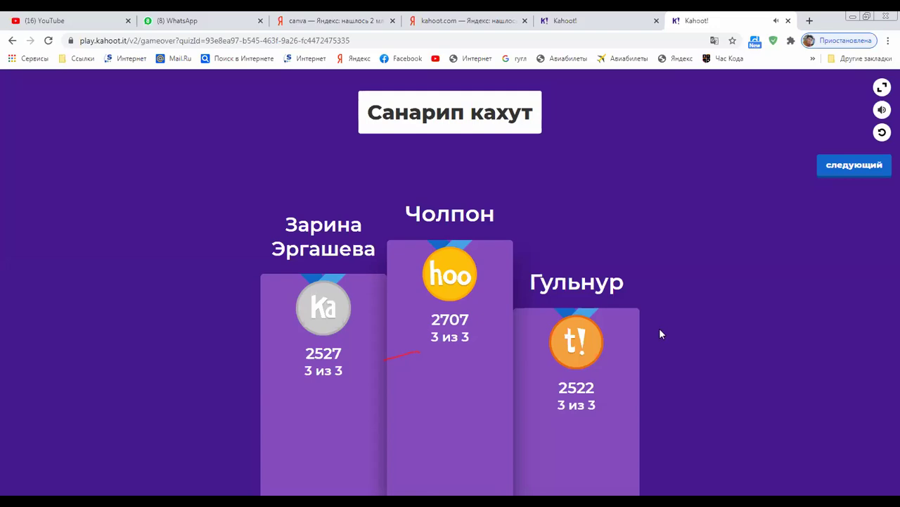
left_click(848, 167)
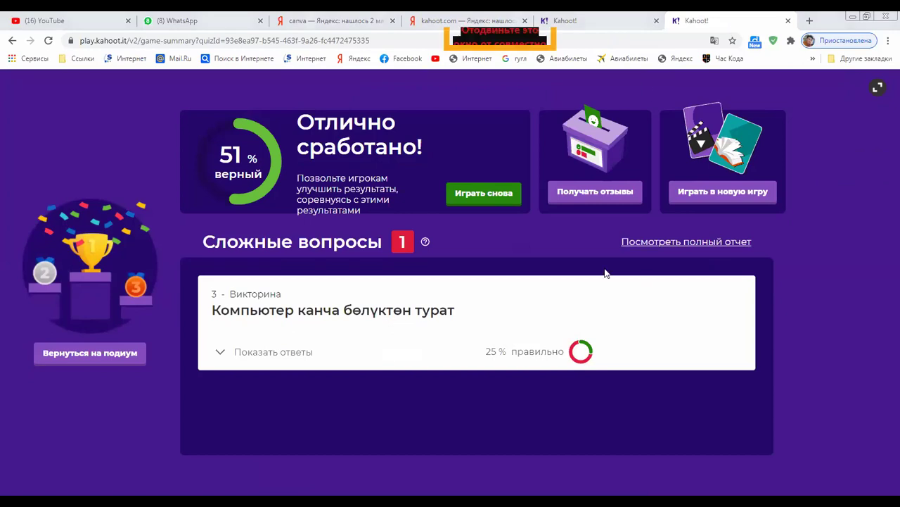
left_click_drag(384, 360, 421, 351)
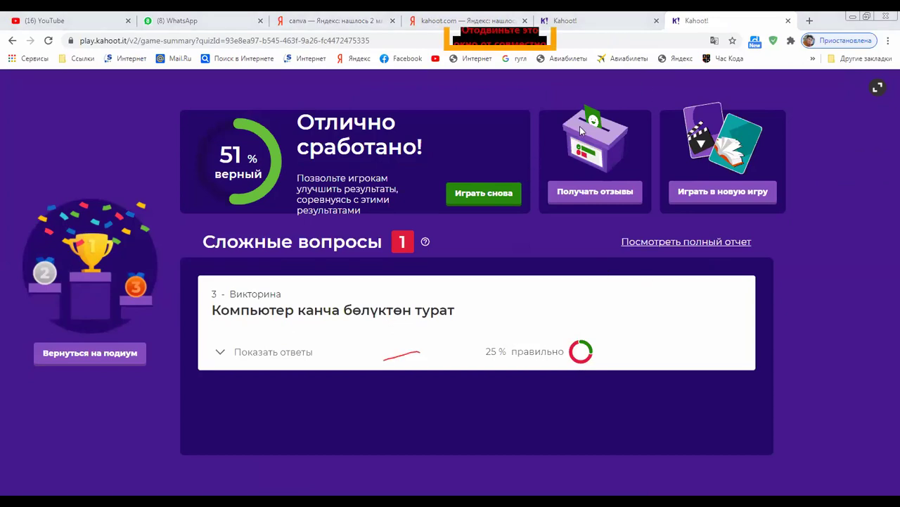
left_click(12, 40)
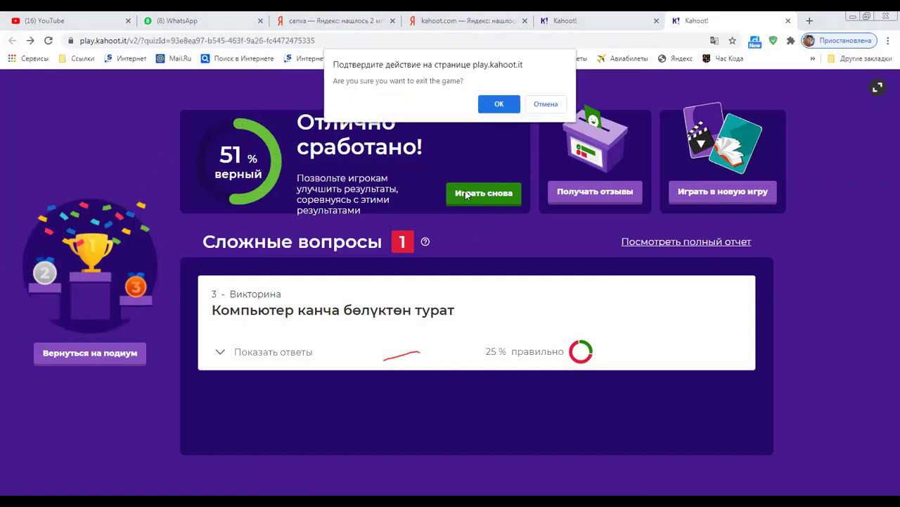
left_click(546, 104)
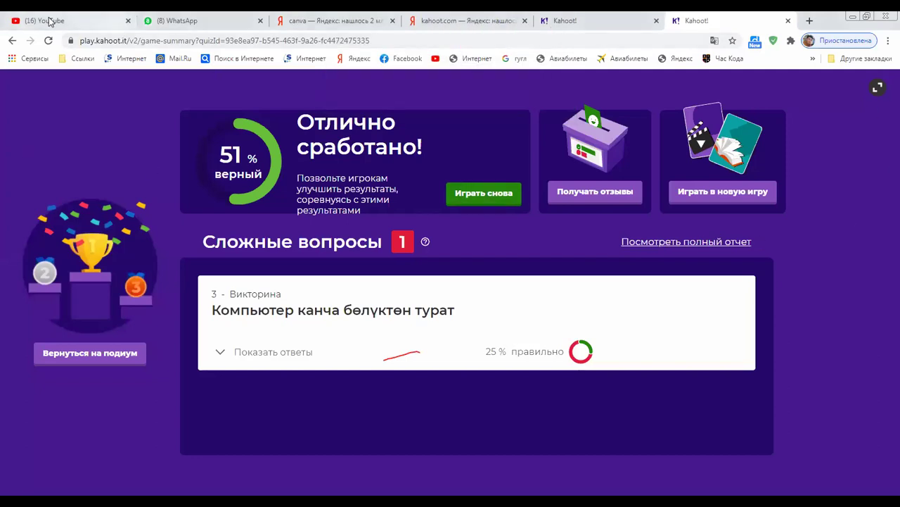
Leave the game summary and open the official Canva website from the Yandex results for "canva"
left_click(80, 22)
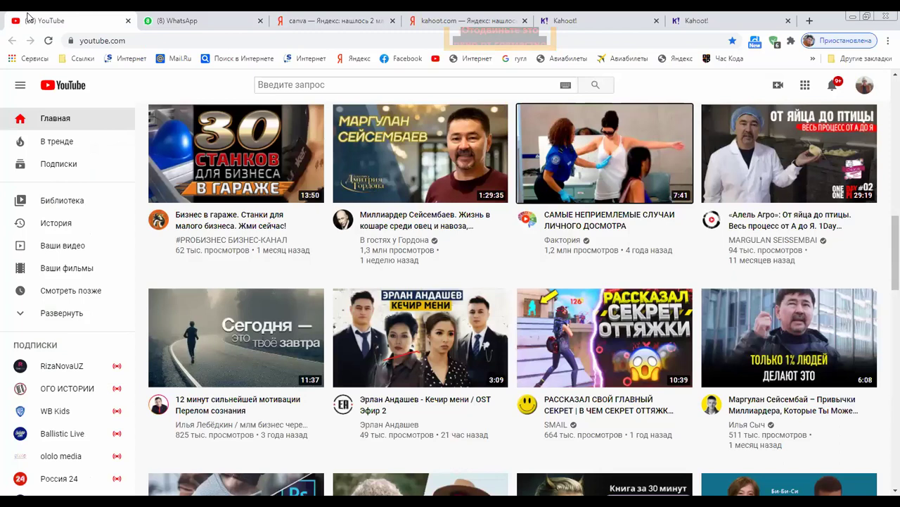
left_click(150, 16)
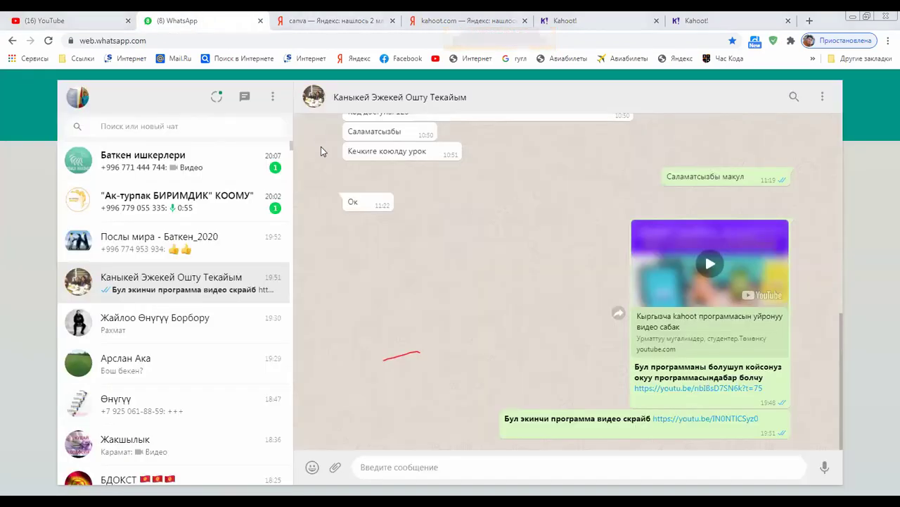
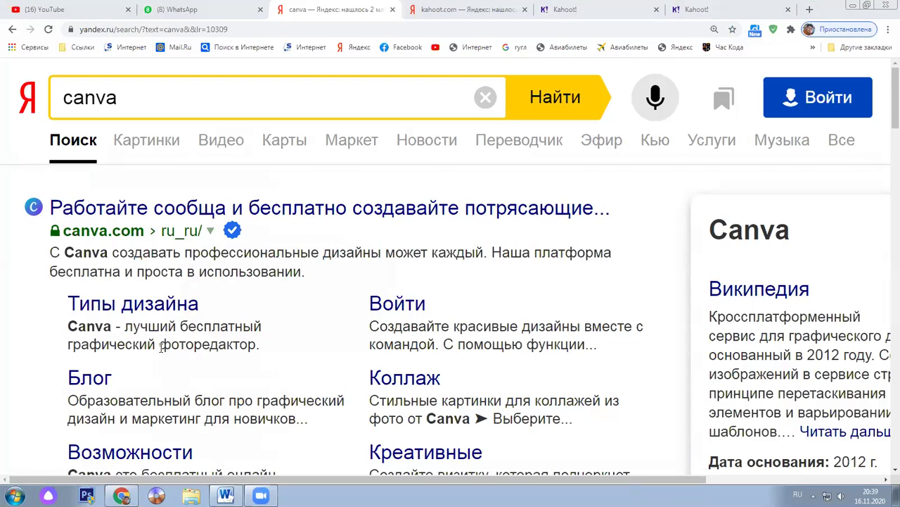
left_click(227, 208)
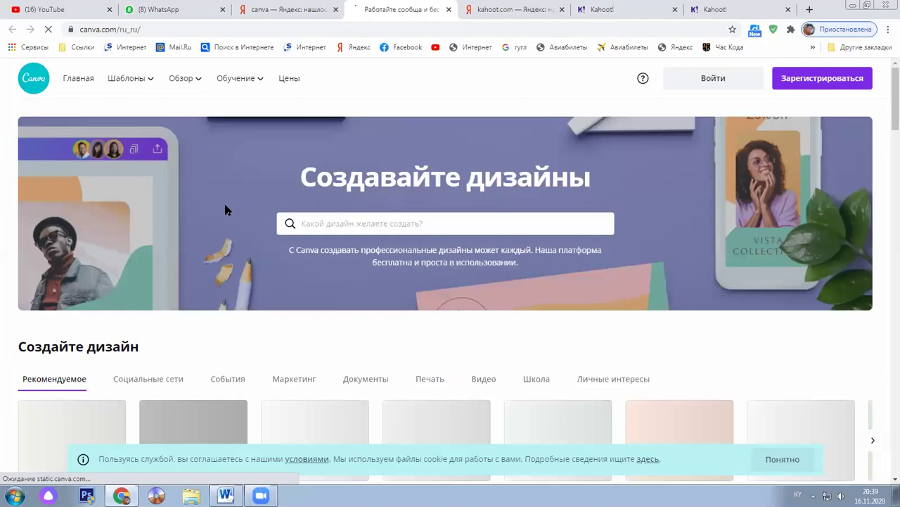
Look through the Canva home page, examining the recommended design types and the presentation and video templates
scroll(207, 195, "down", 2)
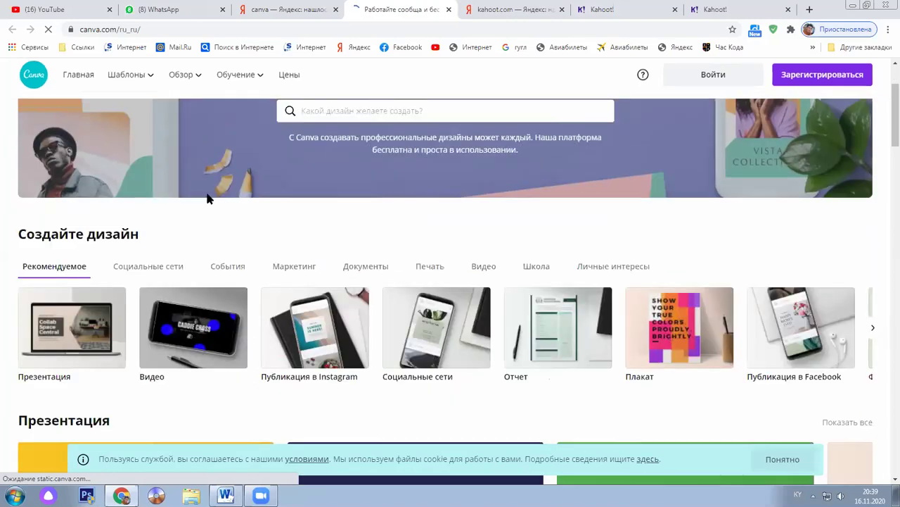
scroll(207, 195, "down", 1)
scroll(206, 199, "down", 1)
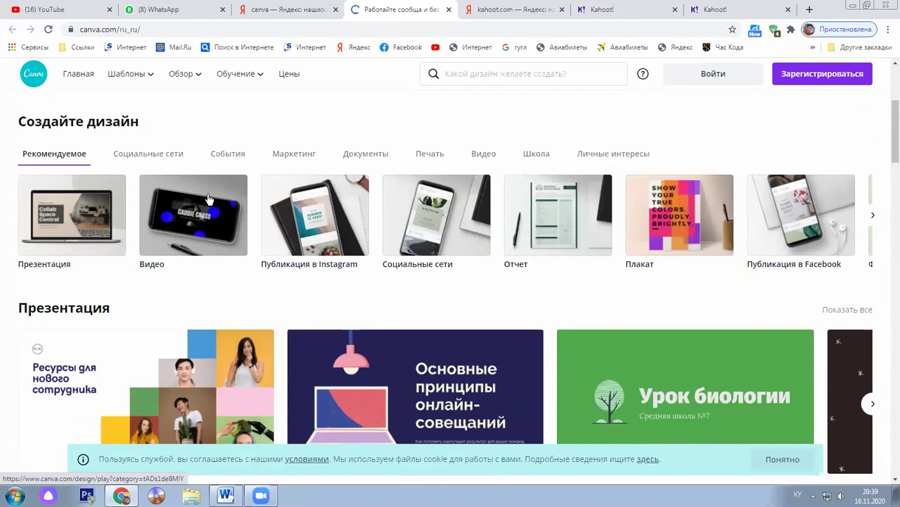
scroll(208, 199, "down", 1)
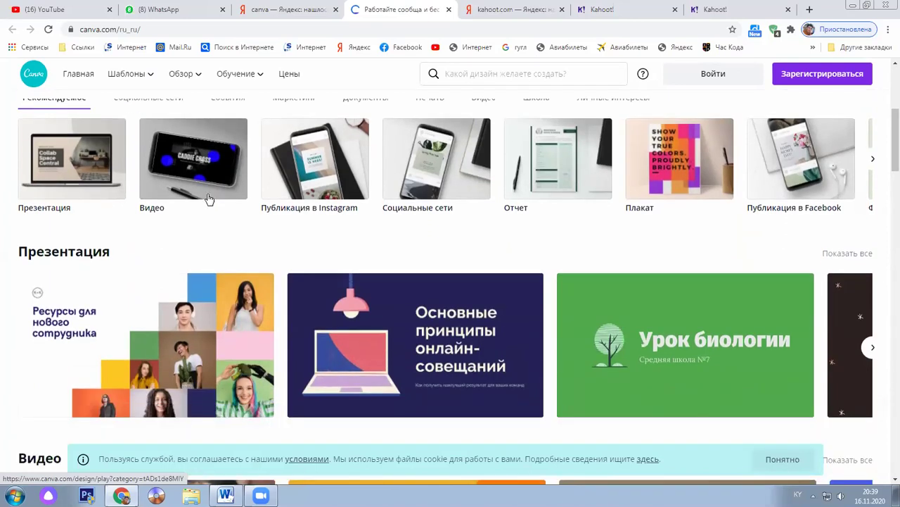
scroll(208, 199, "down", 3)
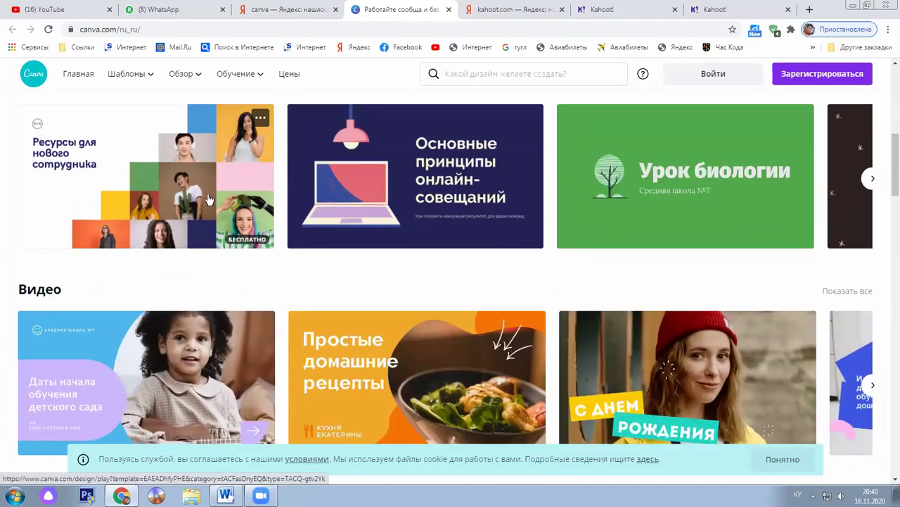
scroll(208, 199, "up", 8)
scroll(207, 193, "up", 1)
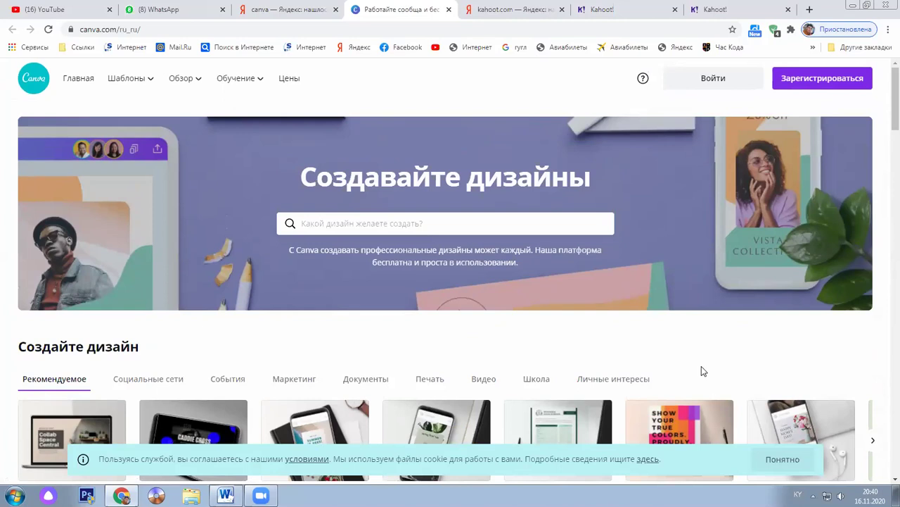
scroll(696, 364, "down", 3)
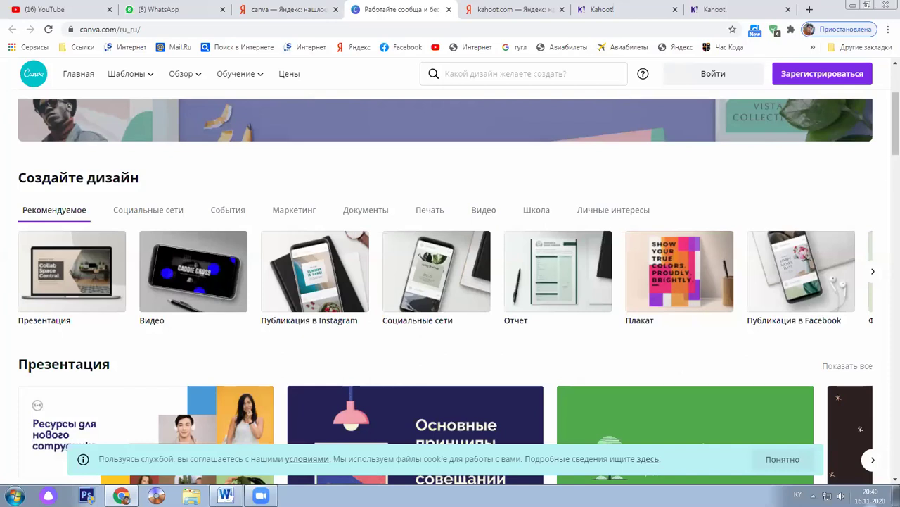
scroll(567, 396, "down", 1)
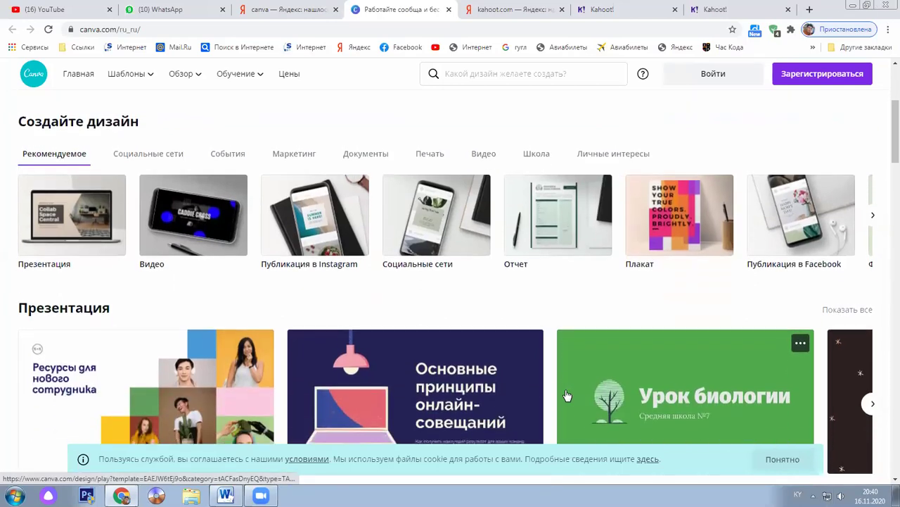
scroll(567, 396, "down", 1)
scroll(567, 395, "up", 3)
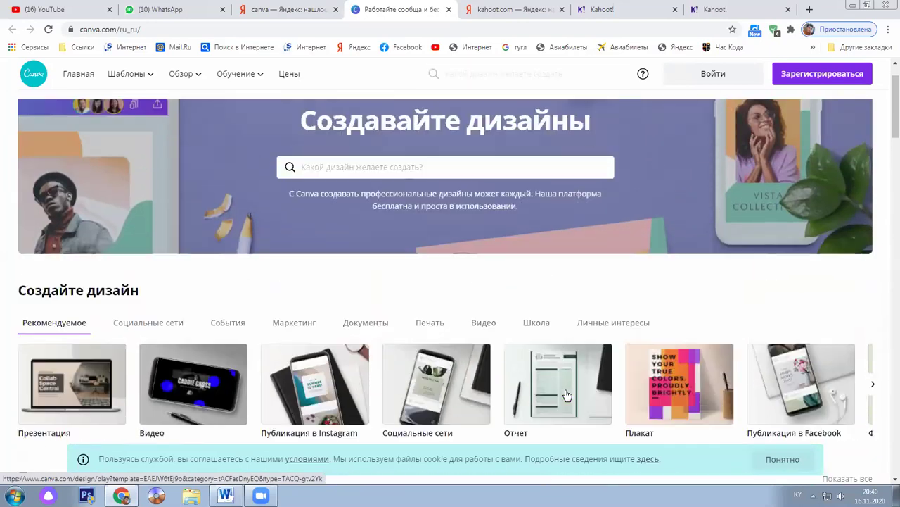
scroll(567, 395, "up", 1)
scroll(565, 393, "down", 3)
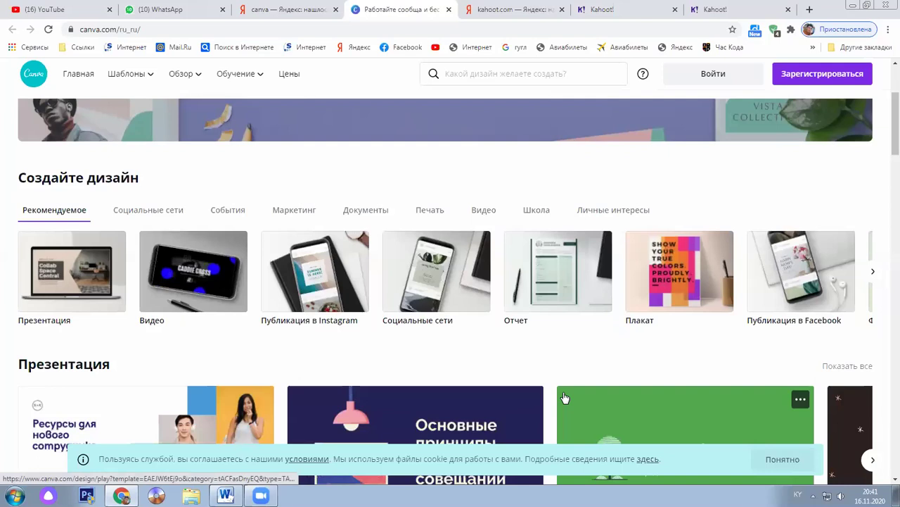
scroll(565, 398, "down", 1)
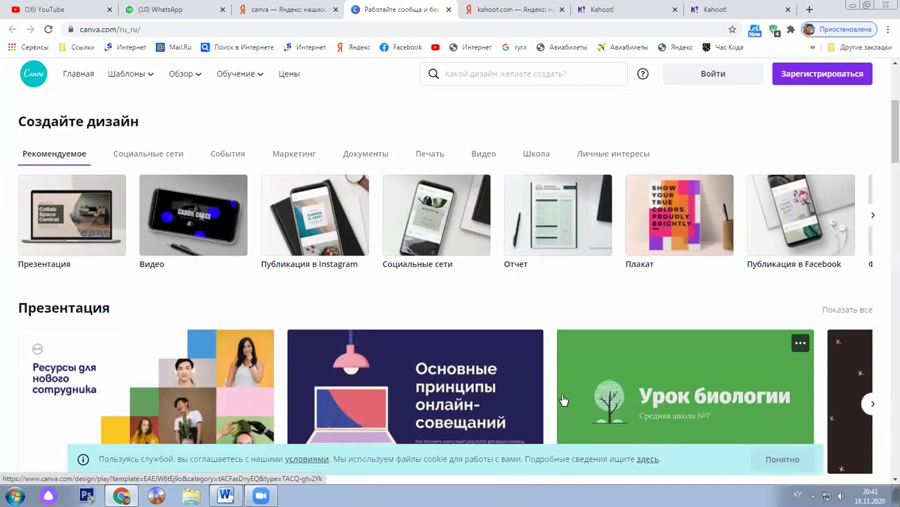
scroll(563, 399, "down", 1)
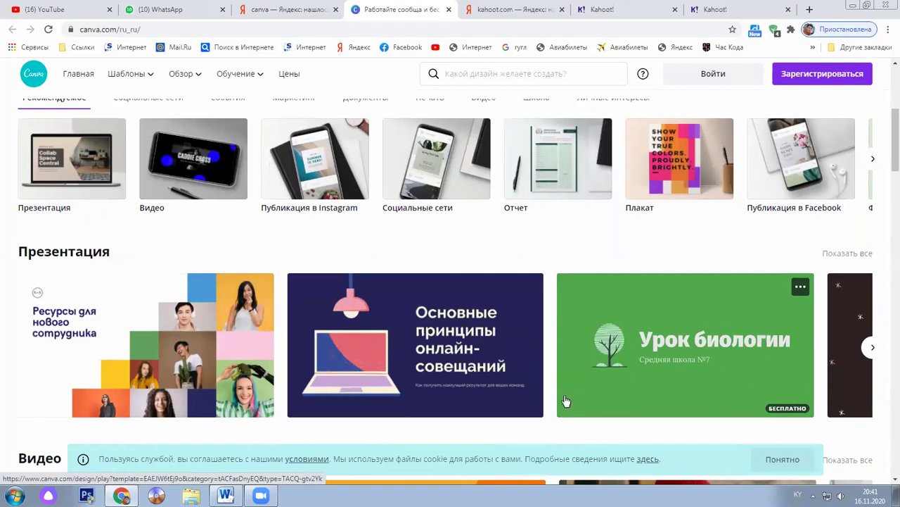
Create a new design of the type "Презентация" from the recommended design types
scroll(122, 395, "up", 3)
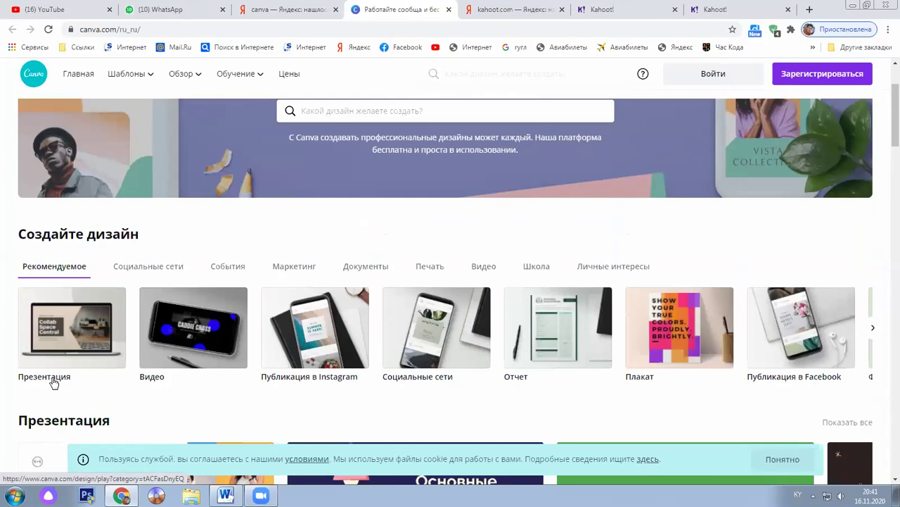
scroll(51, 380, "up", 1)
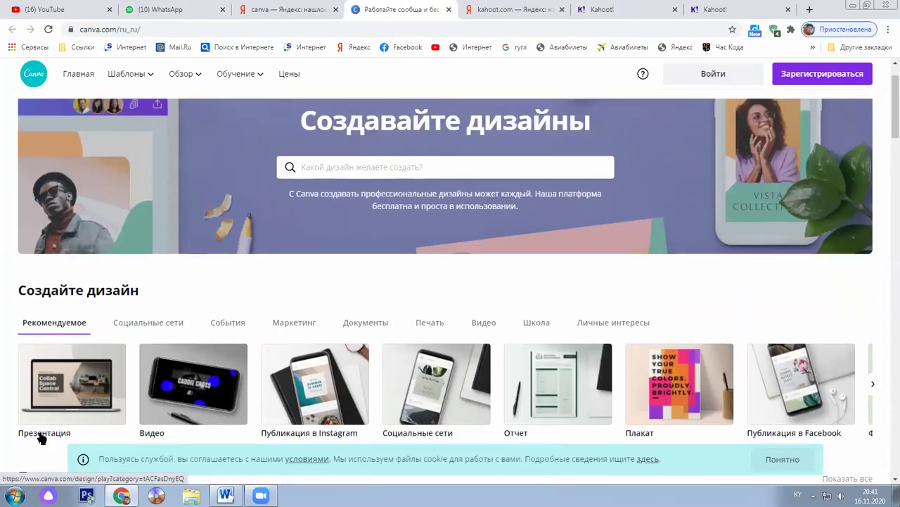
left_click(41, 431)
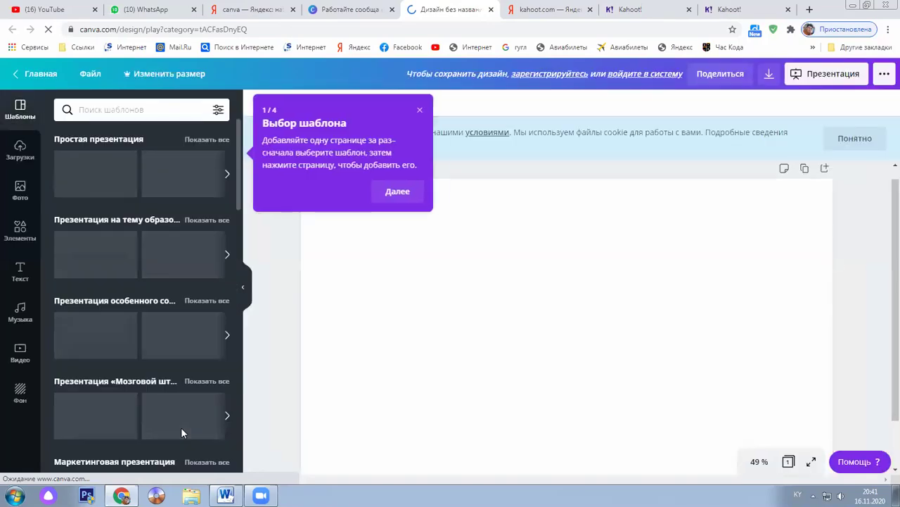
Dismiss the editor's introductory tips and apply the cover page of the company template "Сине-оранжевая Полоса Маркетинговая Презентация"
left_click(417, 112)
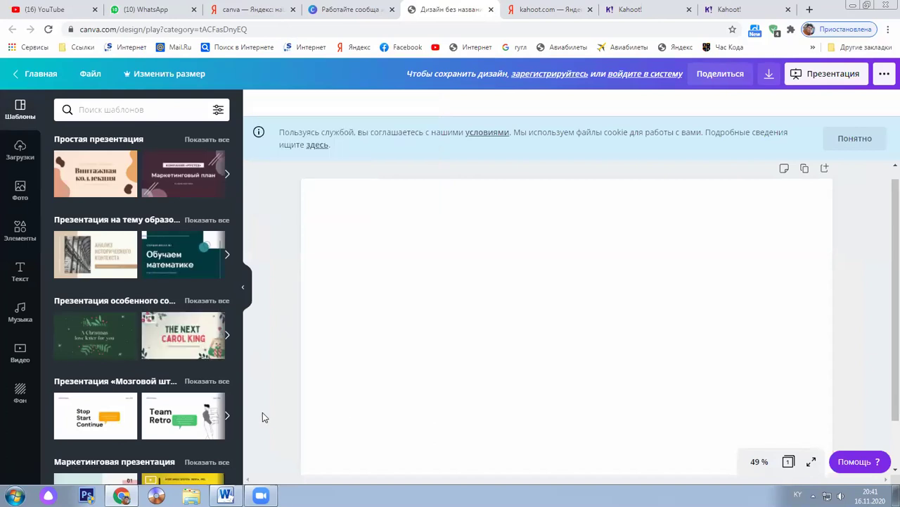
scroll(200, 412, "down", 3)
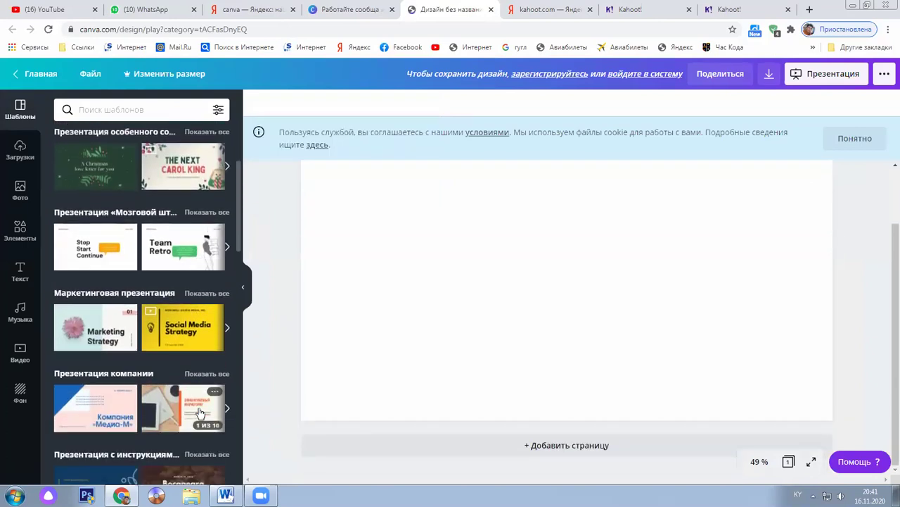
scroll(201, 413, "down", 2)
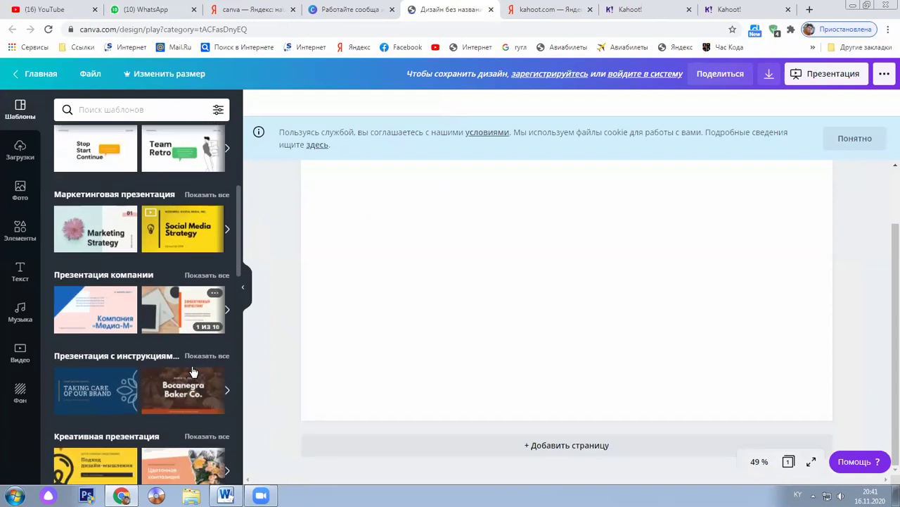
scroll(186, 316, "down", 4)
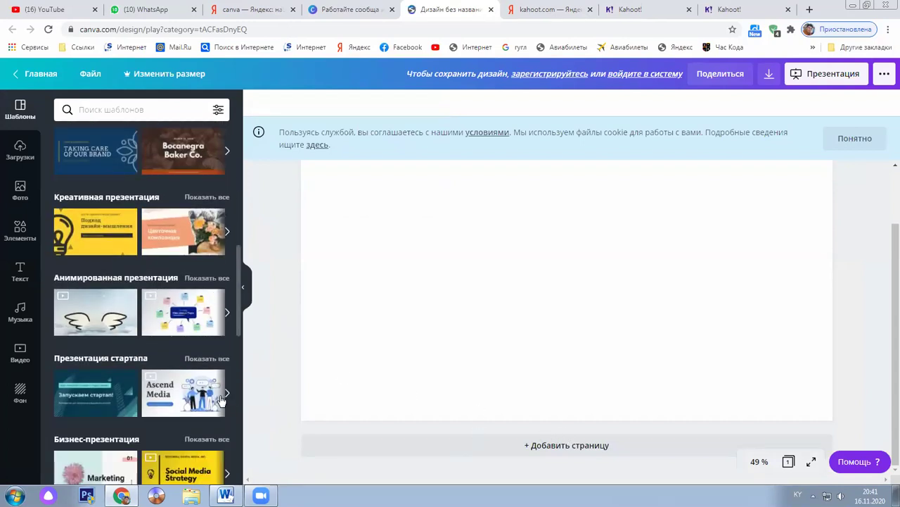
scroll(220, 399, "down", 4)
scroll(220, 399, "up", 4)
scroll(220, 400, "up", 3)
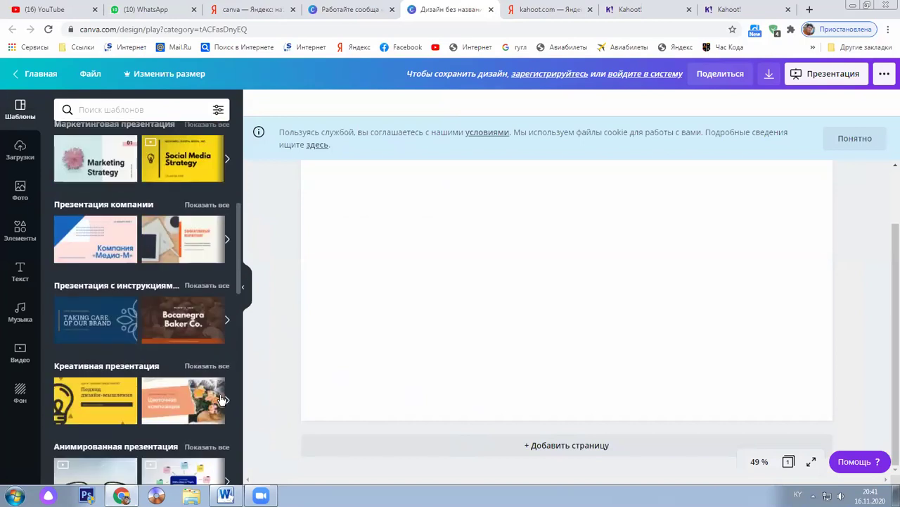
left_click(197, 249)
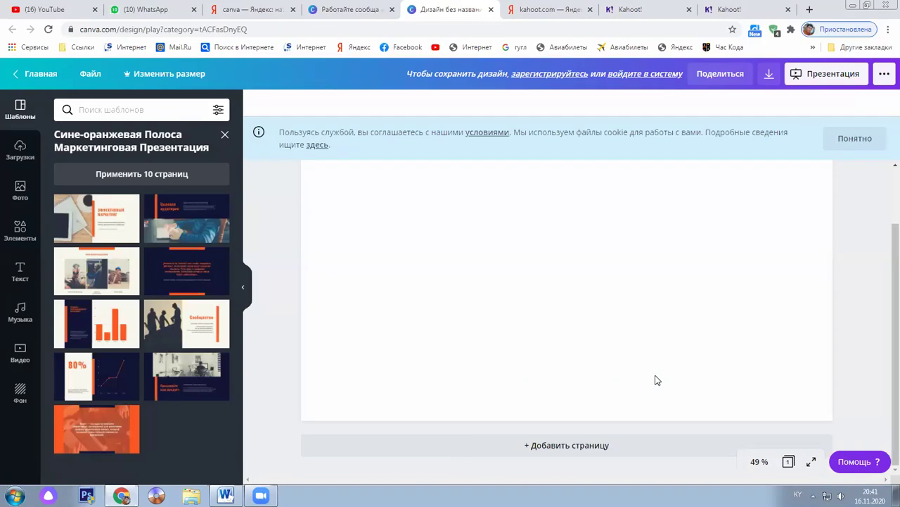
left_click(113, 218)
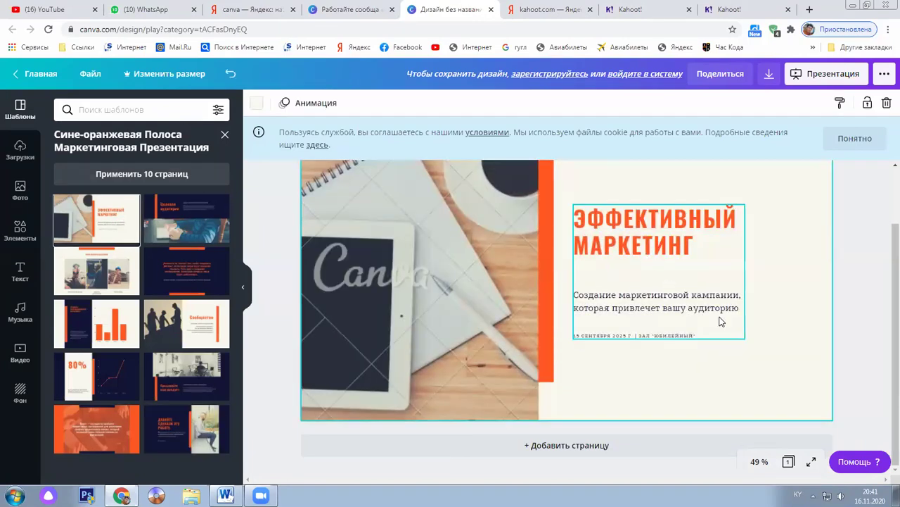
Preview the "Эффективный маркетинг" cover page in full screen and return to the editor
key("ctrl+alt+p")
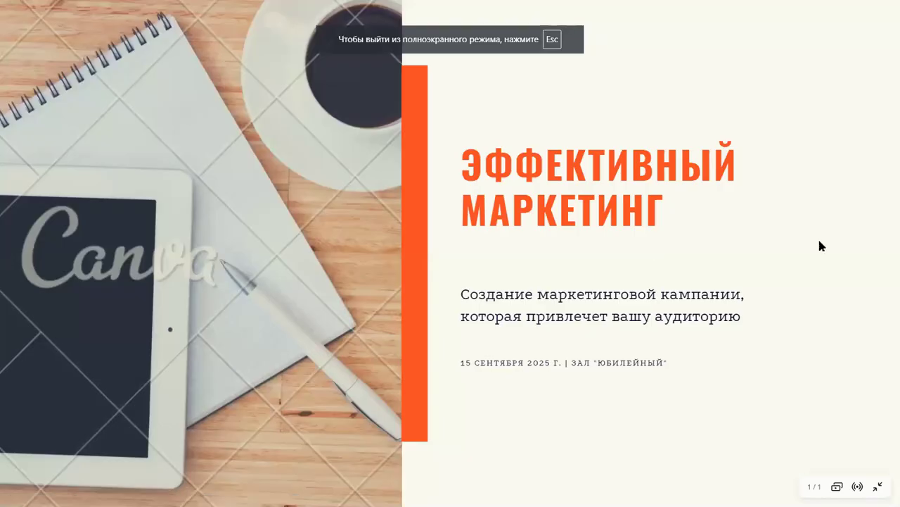
left_click(824, 243)
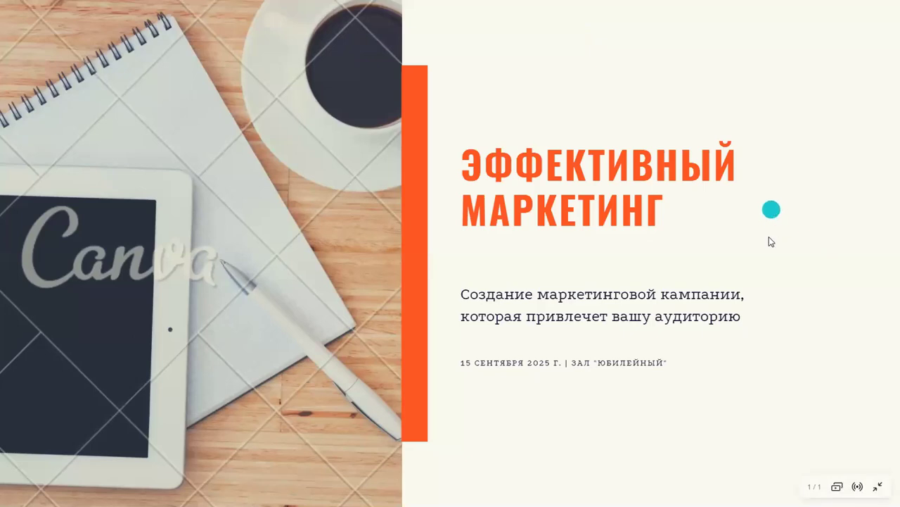
key("Escape")
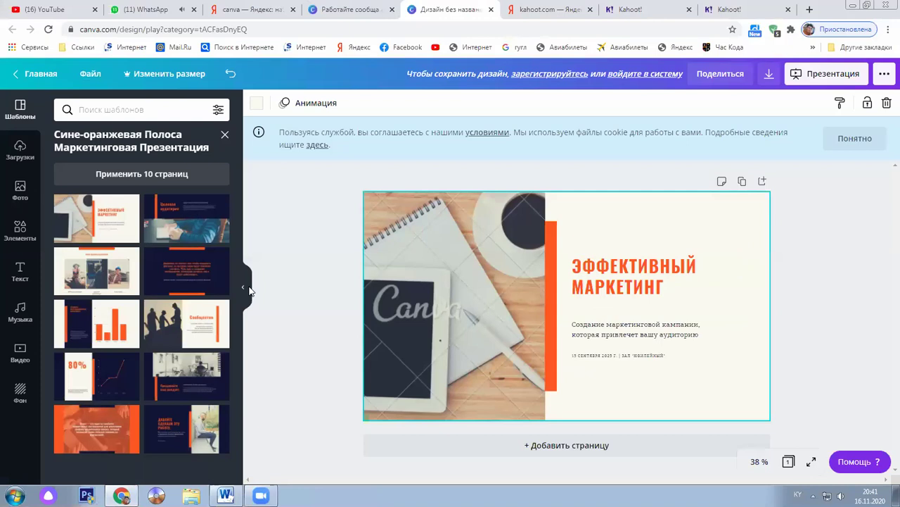
Replace the page with the template's bar chart page "Примеры нетрадиционного маркетинга" and preview it in full screen
left_click(114, 332)
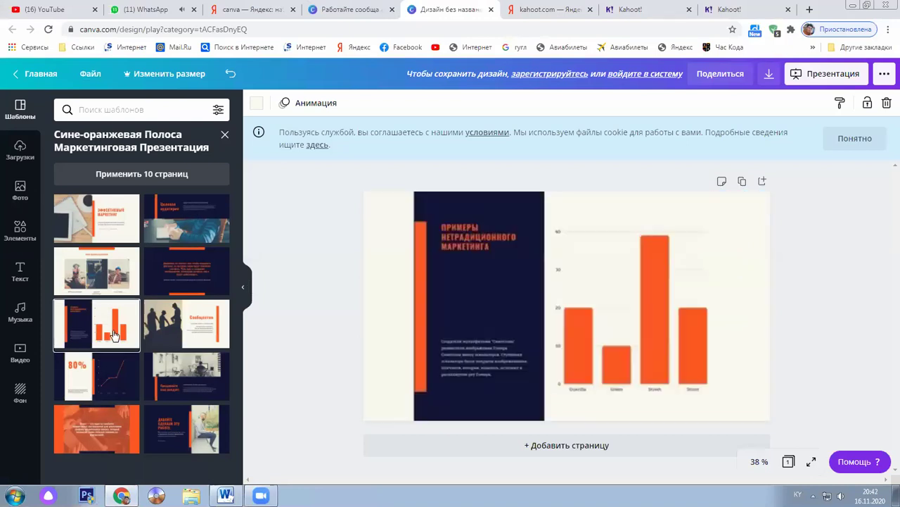
left_click(813, 461)
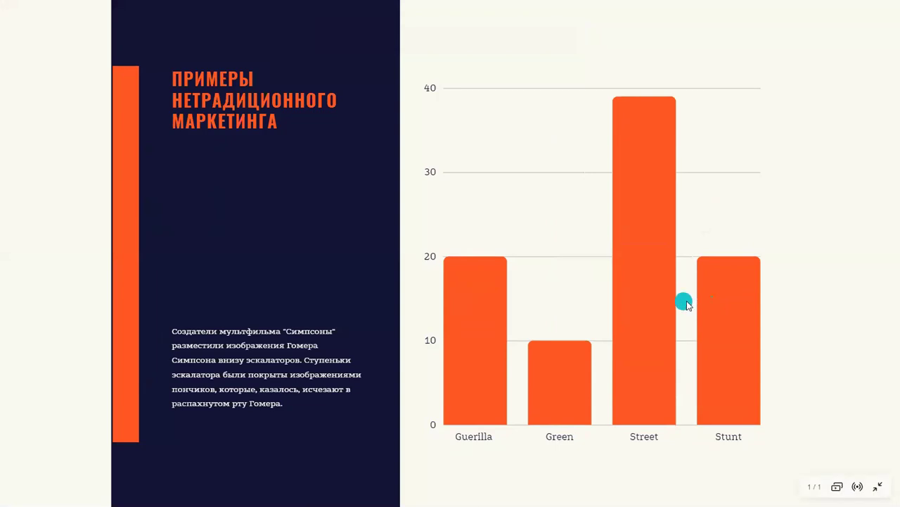
key("Escape")
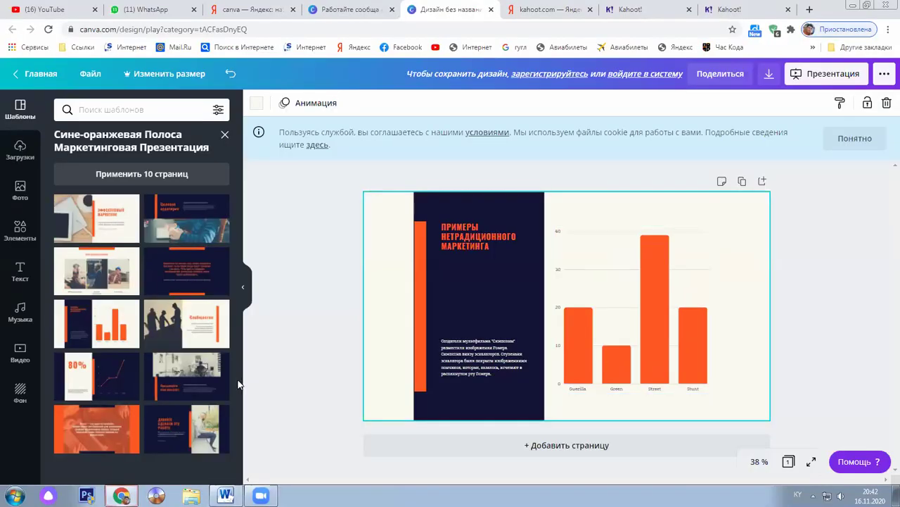
Replace the page with the template's "80%" line chart page and preview it in full screen
left_click(125, 384)
left_click(812, 461)
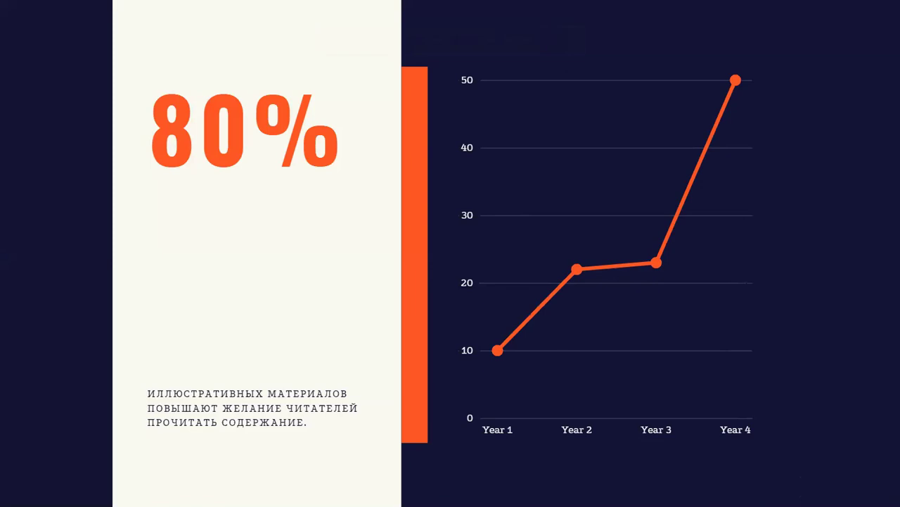
key("Escape")
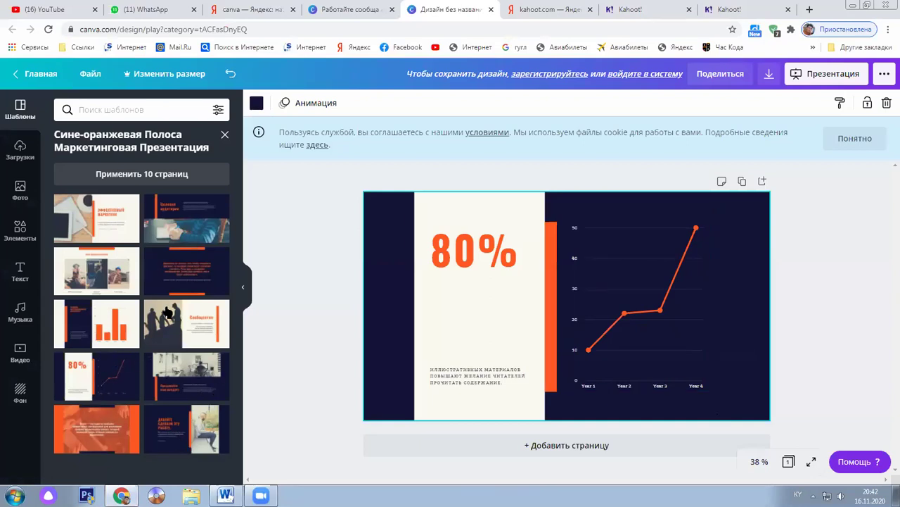
Leave the presentation discarding its changes, look over the home page's design types and templates, and dismiss the translation pop-up
left_click(17, 75)
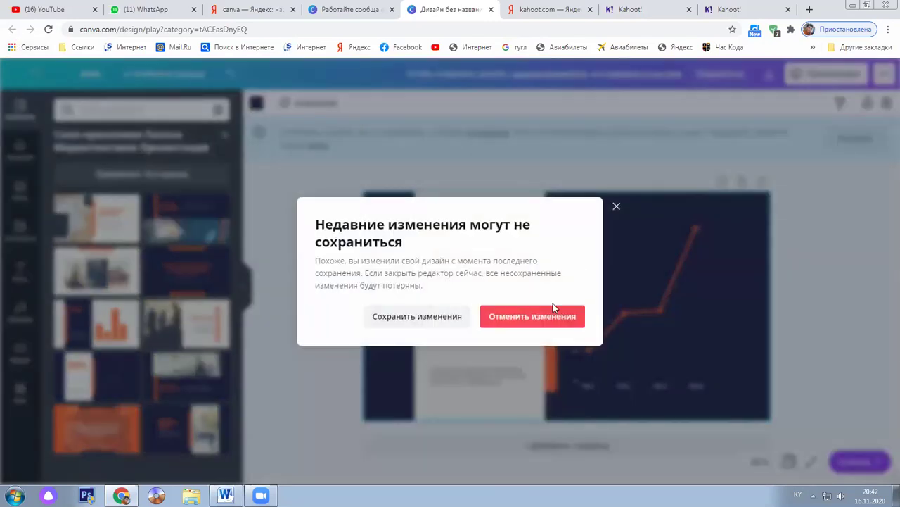
left_click(531, 316)
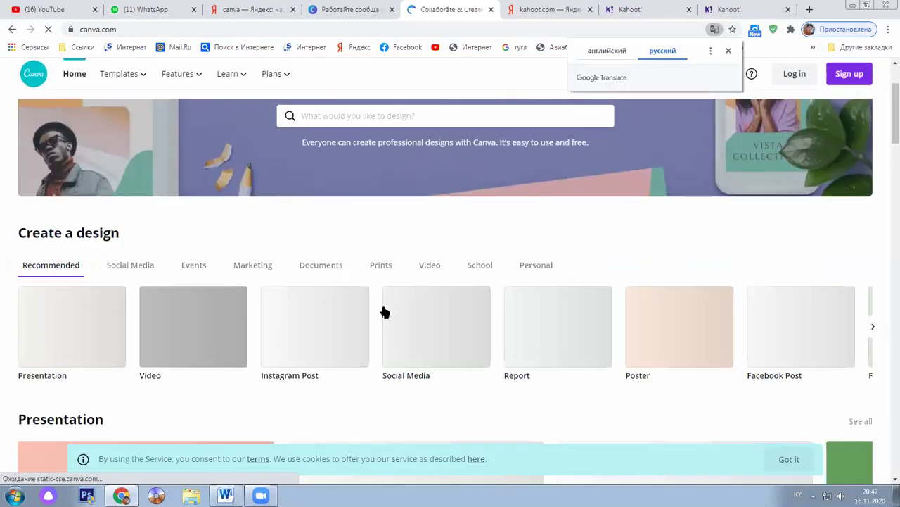
scroll(382, 310, "down", 2)
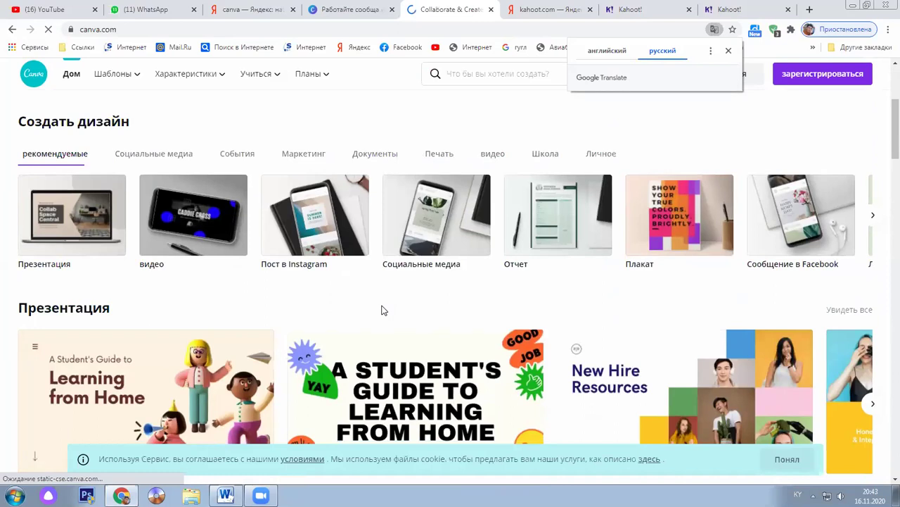
scroll(382, 310, "down", 1)
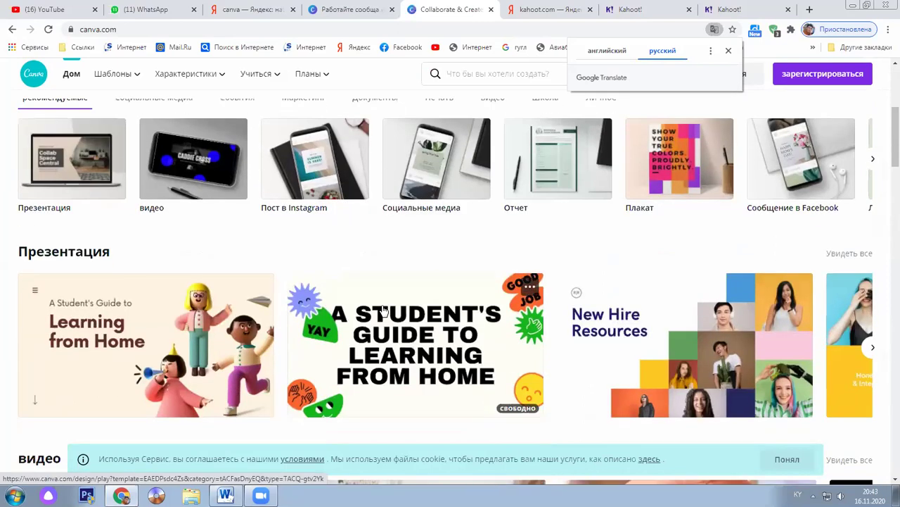
scroll(383, 310, "down", 8)
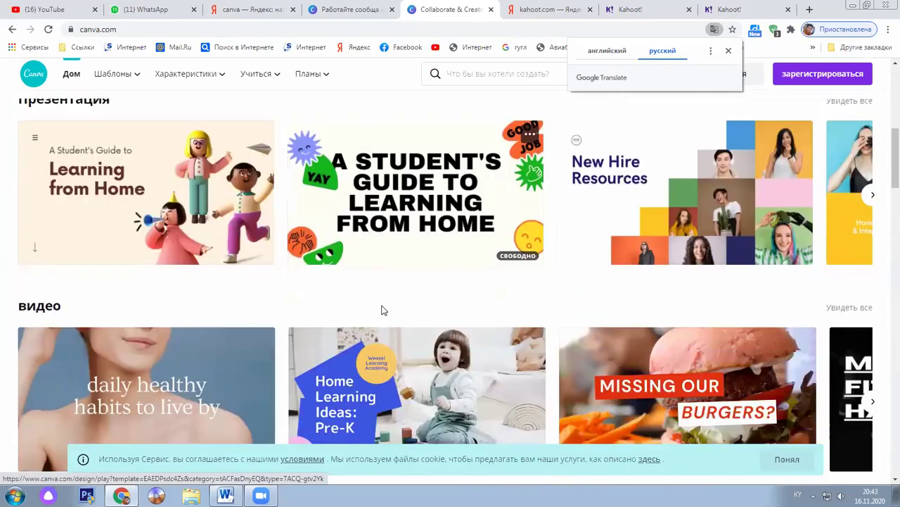
scroll(382, 309, "up", 15)
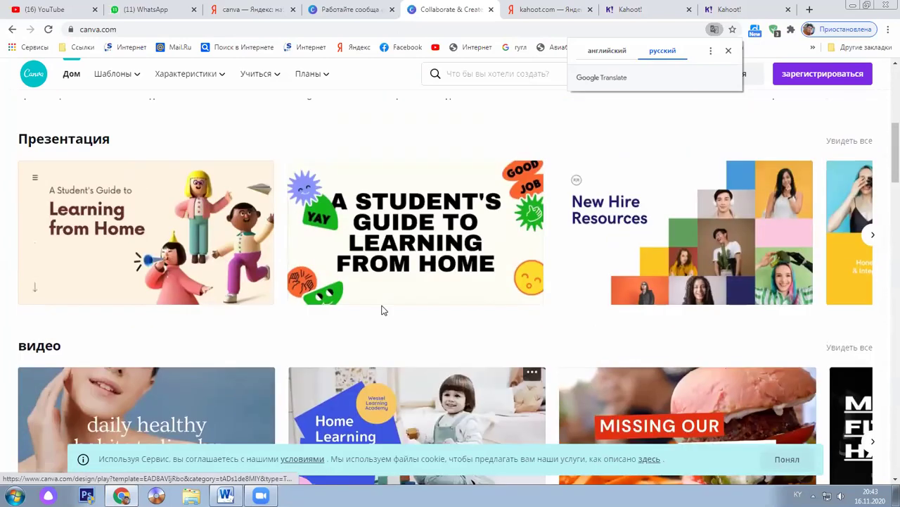
left_click(729, 51)
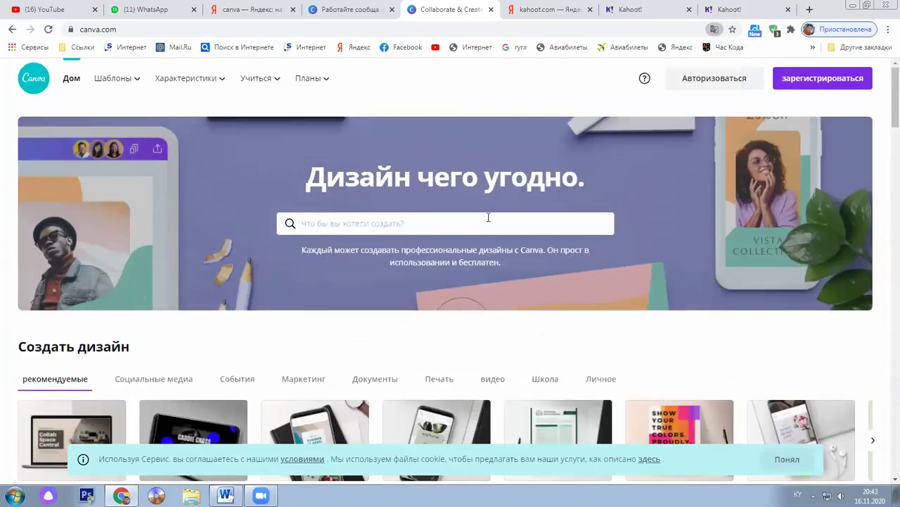
Open the certificate templates from the "Образование" template category and look through the first page of designs
mouse_move(278, 83)
mouse_move(138, 82)
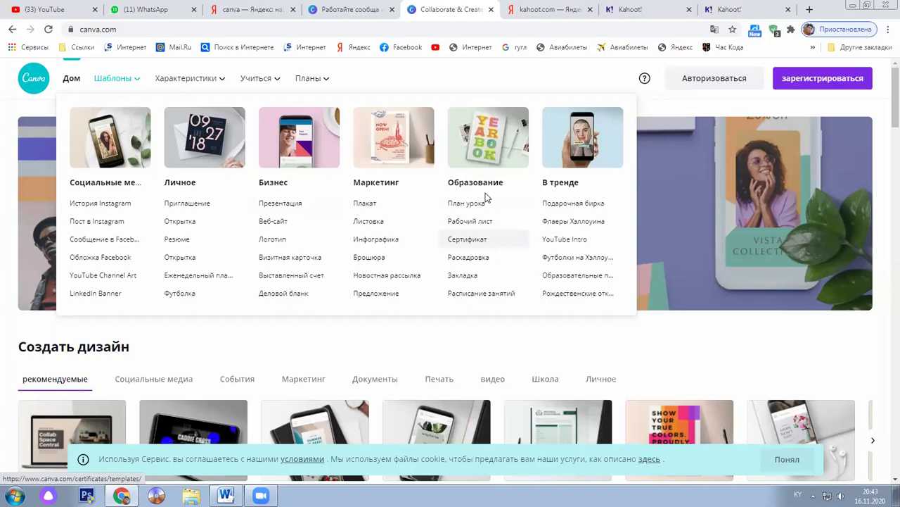
left_click(497, 277)
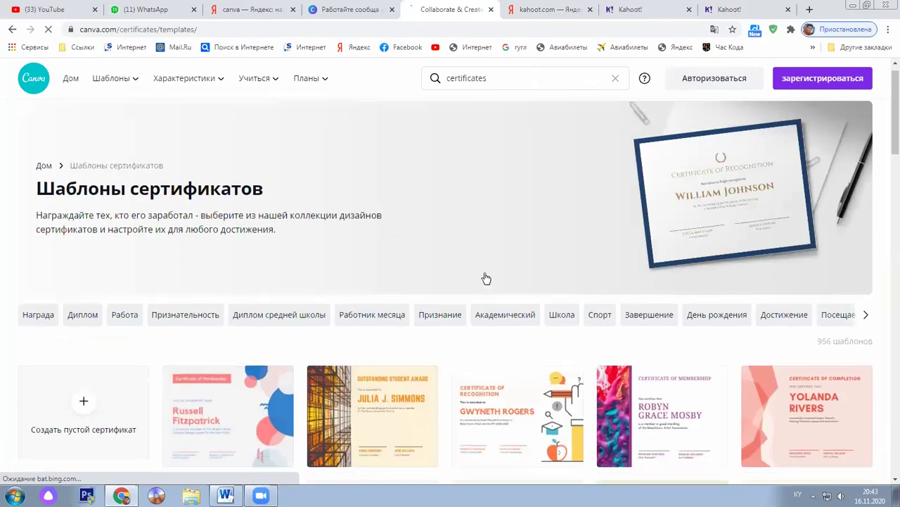
scroll(486, 278, "down", 4)
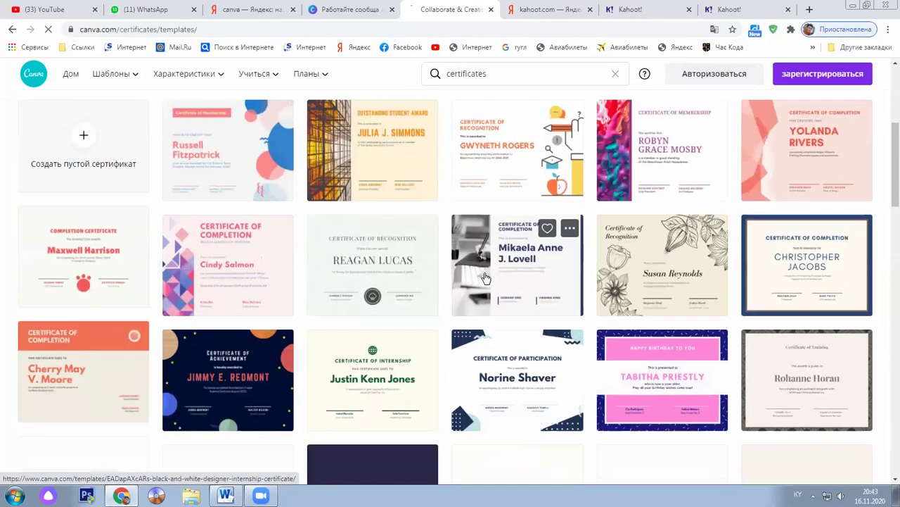
scroll(486, 278, "down", 3)
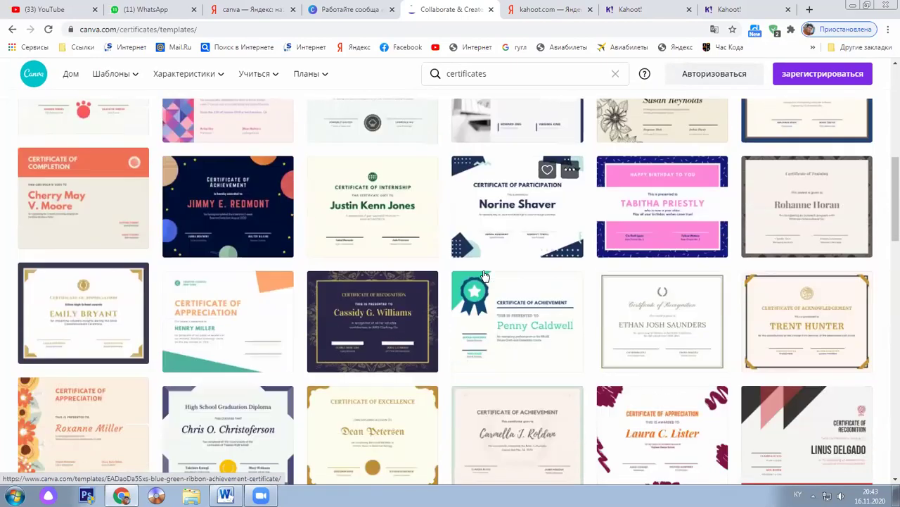
scroll(484, 276, "down", 1)
scroll(484, 276, "down", 2)
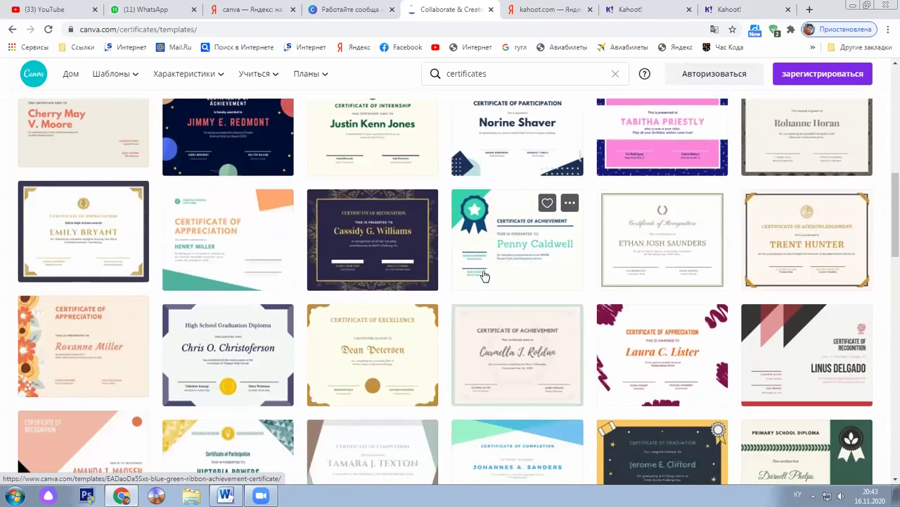
scroll(483, 274, "down", 3)
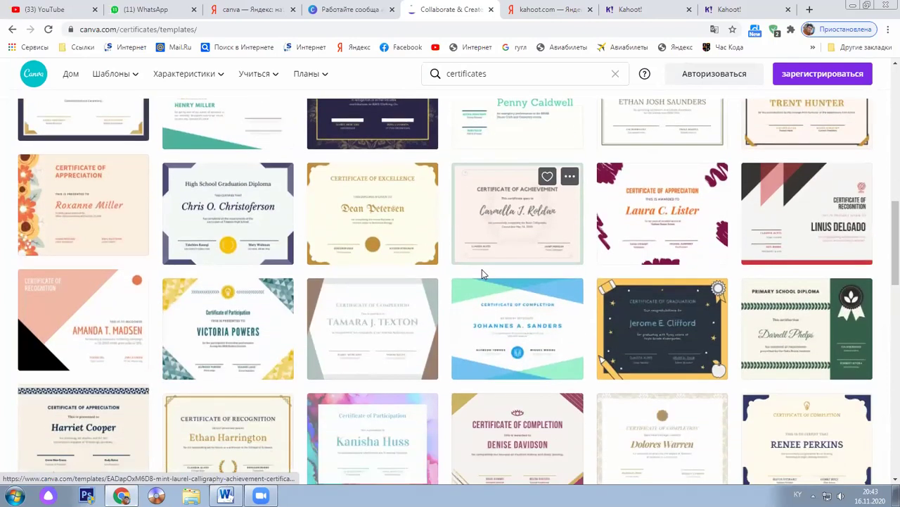
scroll(483, 274, "down", 1)
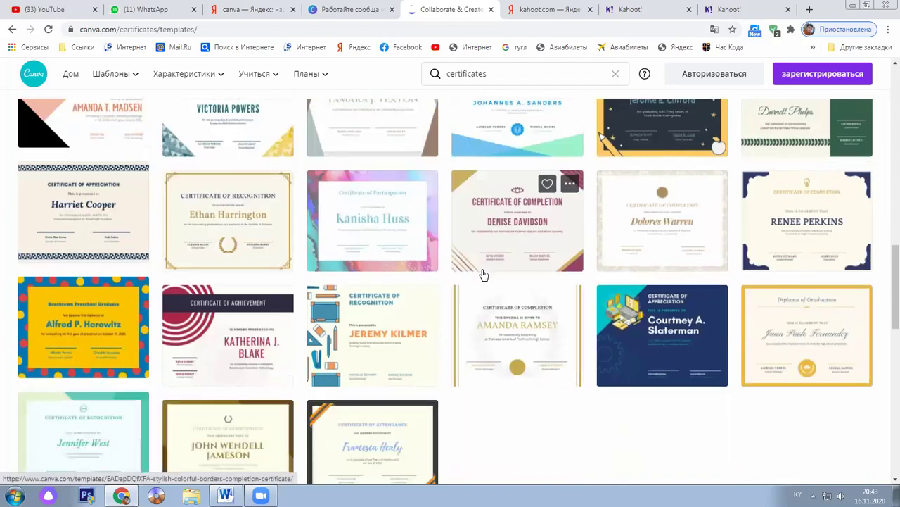
scroll(483, 274, "down", 2)
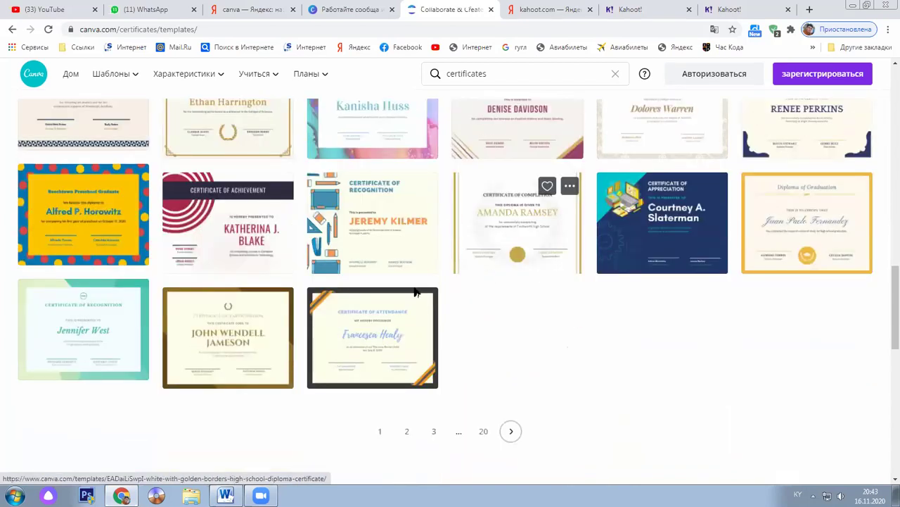
Open the details of the attendance certificate template "Черно-фиолетовый сертификат посещаемости"
left_click(358, 343)
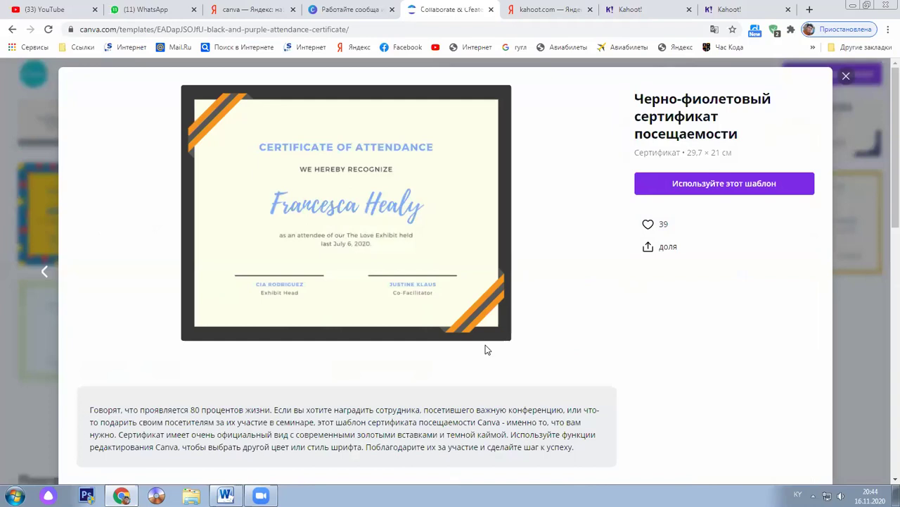
key("Escape")
scroll(451, 296, "down", 2)
left_click(396, 223)
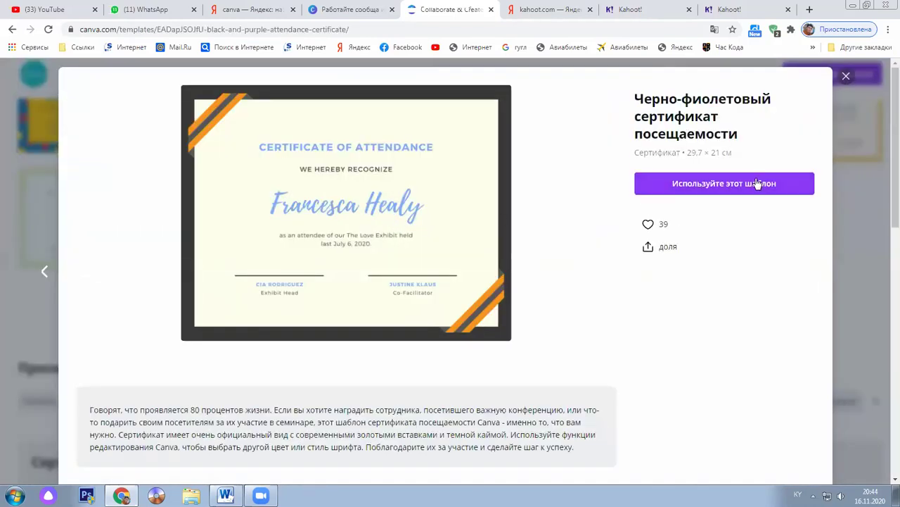
Choose to use the attendance certificate template
left_click(760, 187)
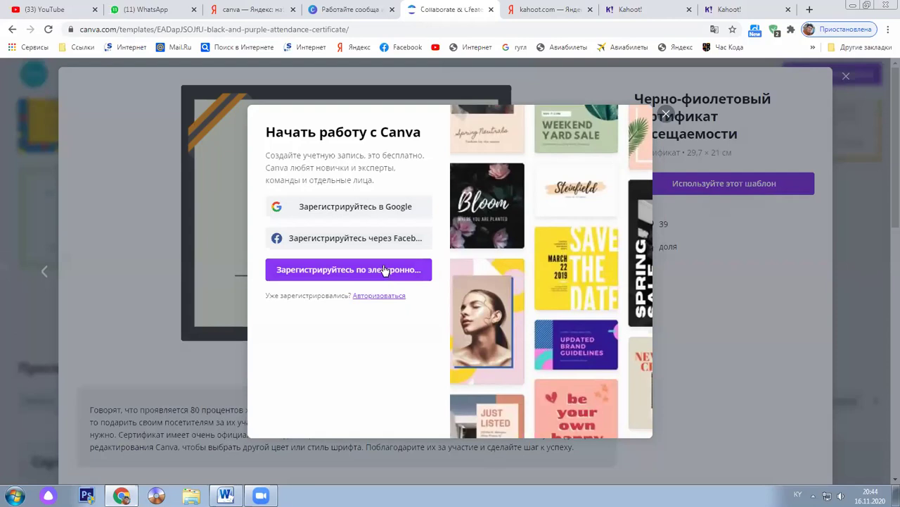
left_click(387, 214)
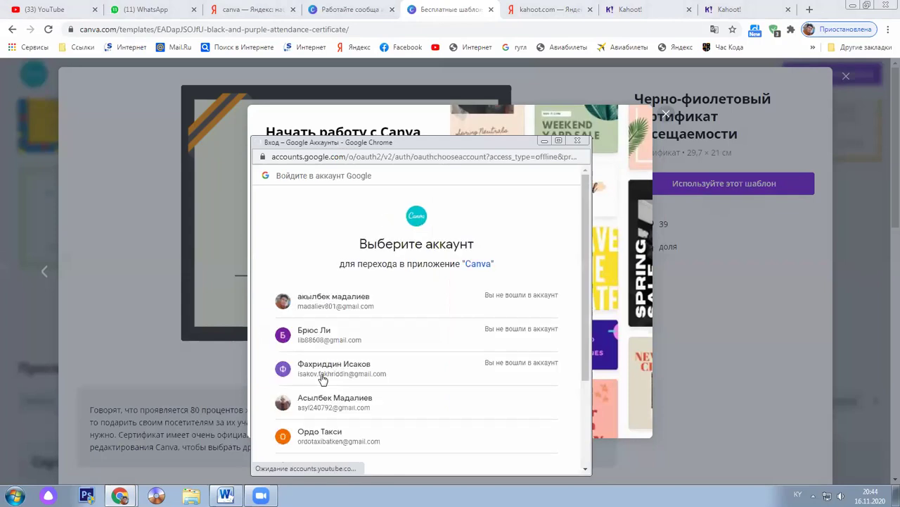
left_click(384, 314)
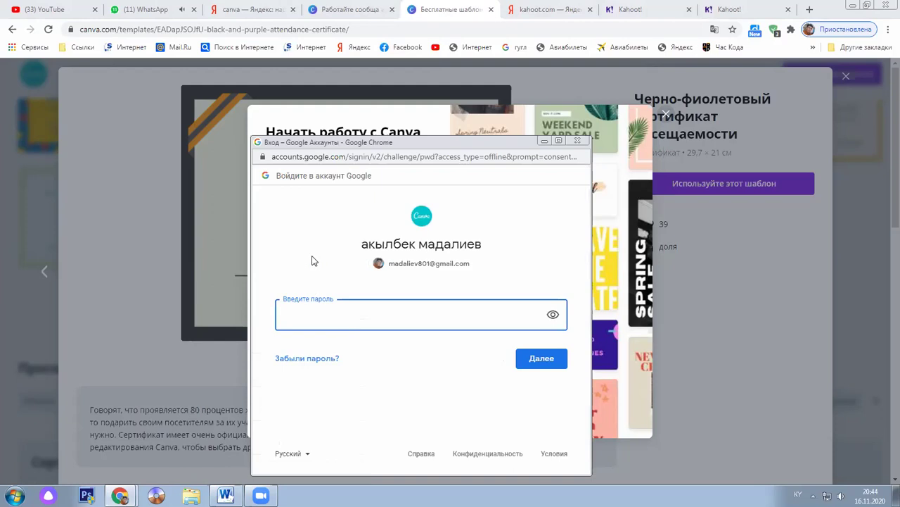
left_click(578, 140)
Sign up through Google with the second-to-last listed account, which is already signed in, to open the certificate for editing
left_click(384, 236)
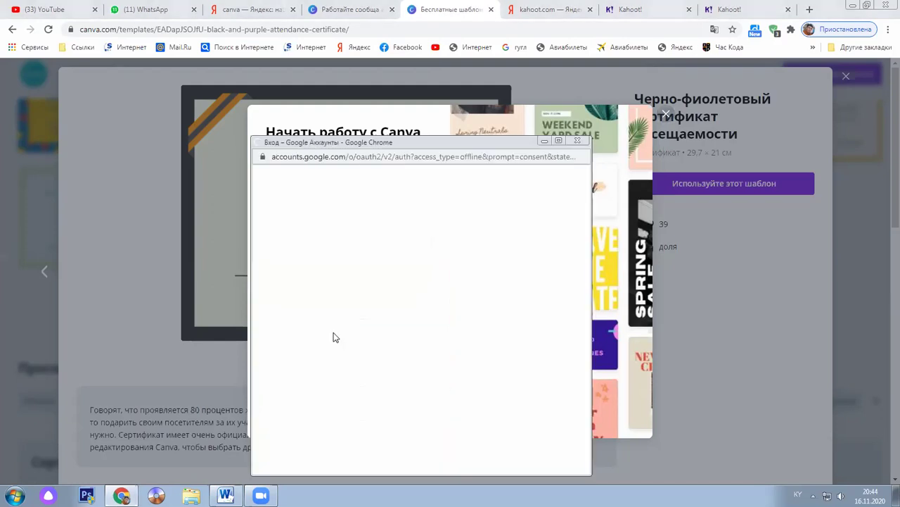
scroll(335, 338, "down", 3)
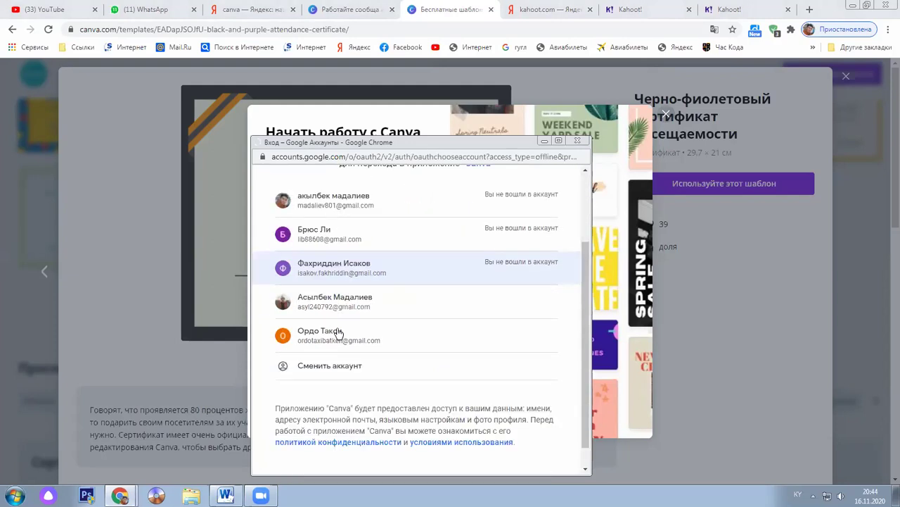
left_click(354, 294)
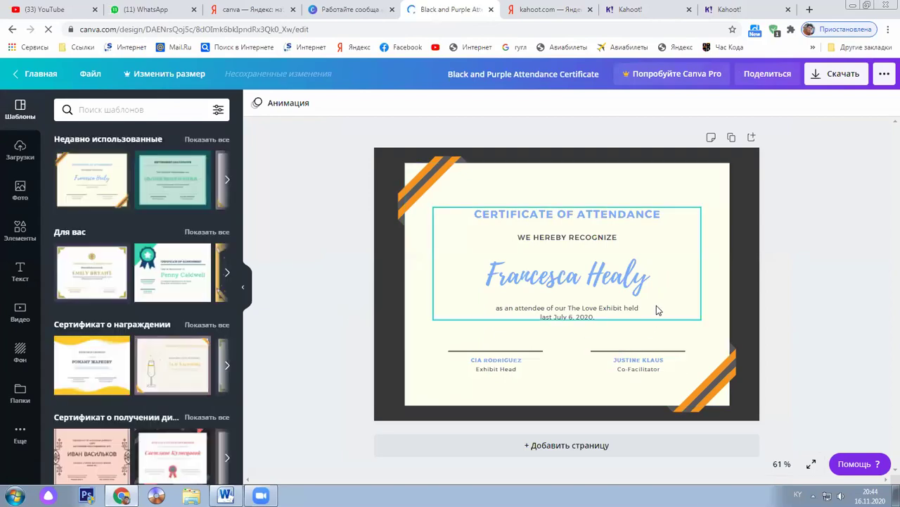
Collapse the templates panel and examine the certificate's text up close before returning to the whole page
scroll(709, 328, "up", 5)
scroll(709, 328, "down", 5)
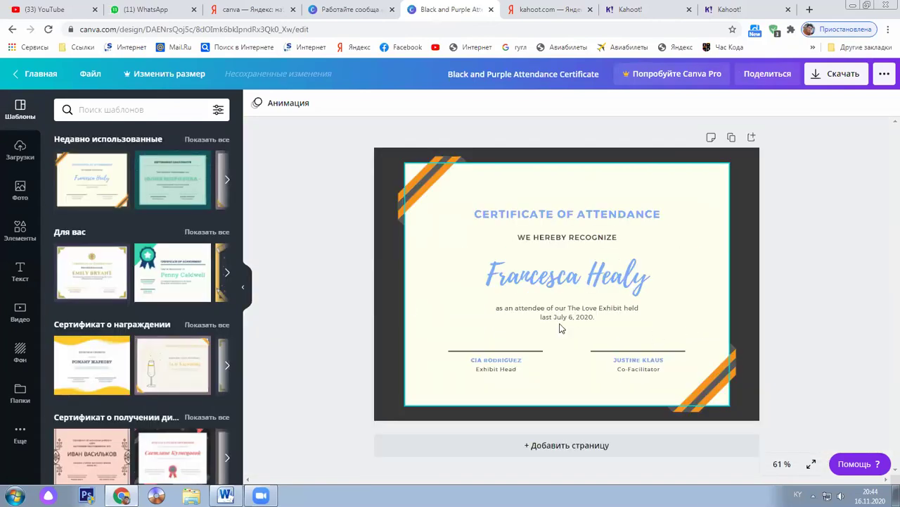
left_click(248, 289)
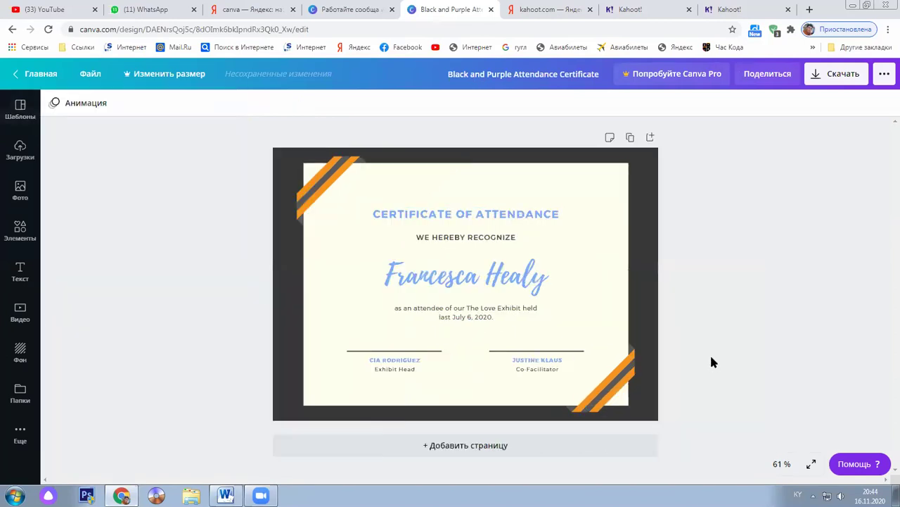
scroll(711, 362, "up", 5)
scroll(711, 362, "down", 5)
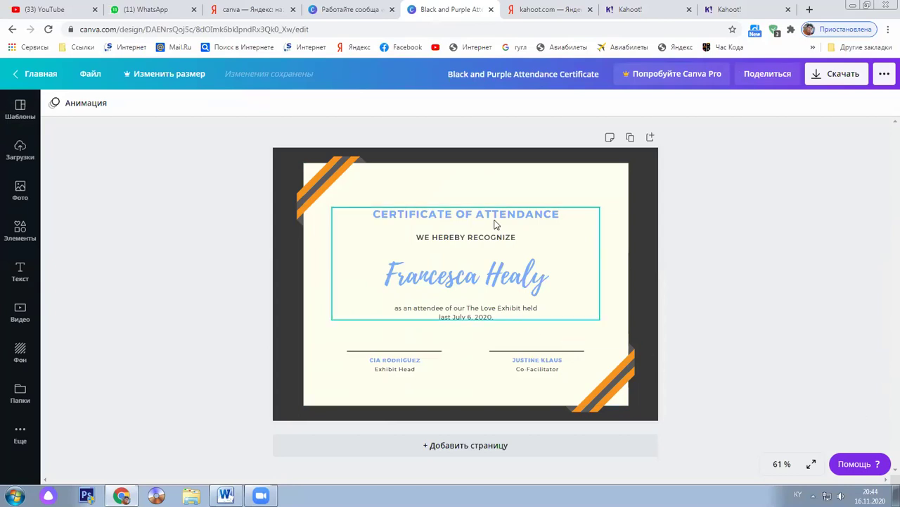
scroll(494, 224, "up", 5)
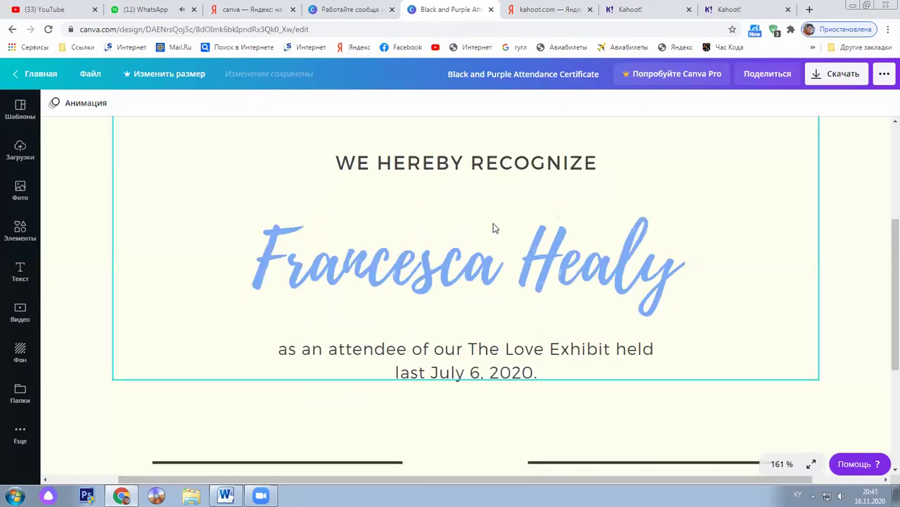
scroll(493, 223, "up", 3)
scroll(492, 230, "down", 2)
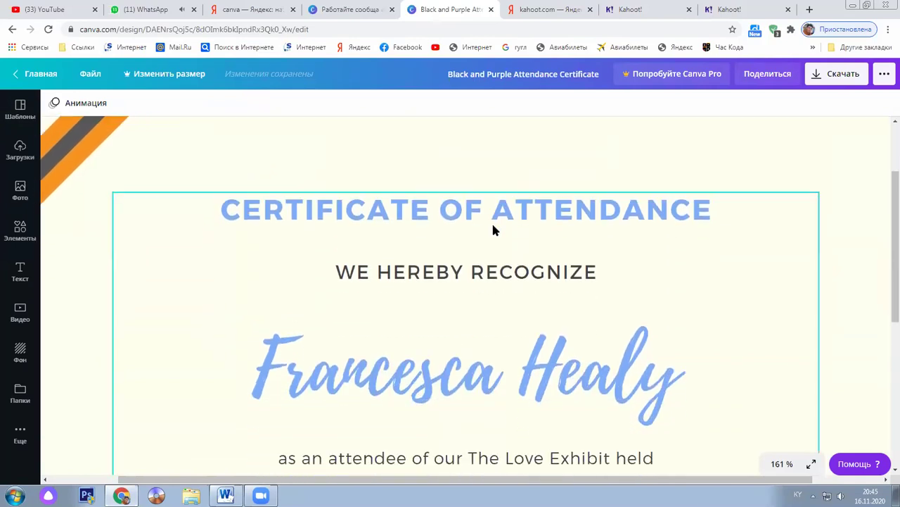
scroll(484, 310, "down", 5)
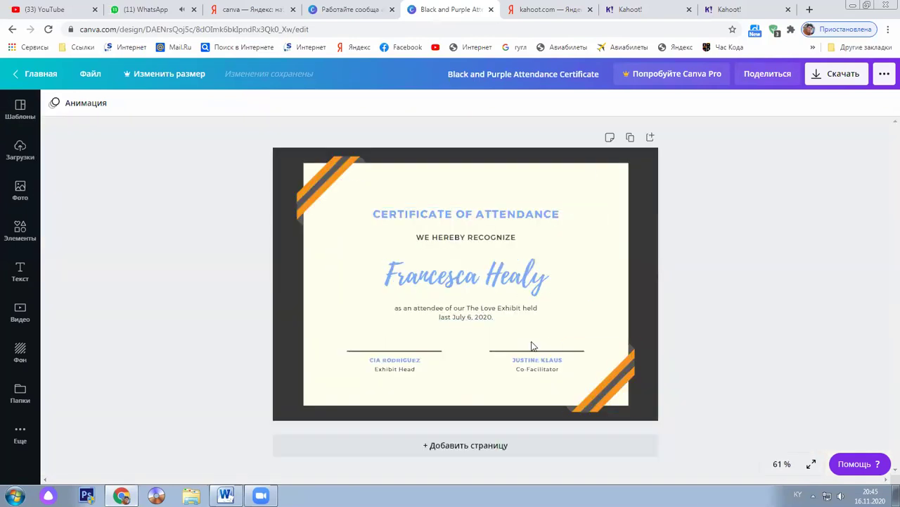
Preview the certificate in full screen and bring up its download options
left_click(811, 464)
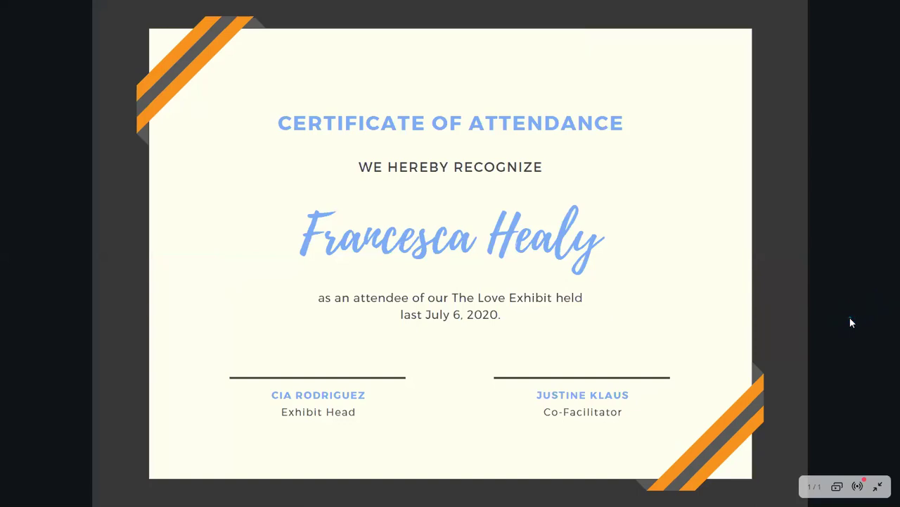
key("Escape")
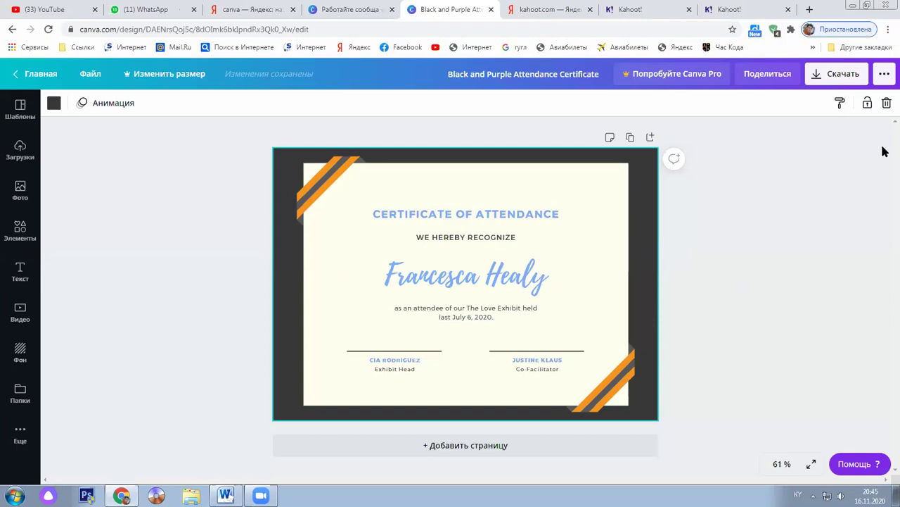
left_click(840, 79)
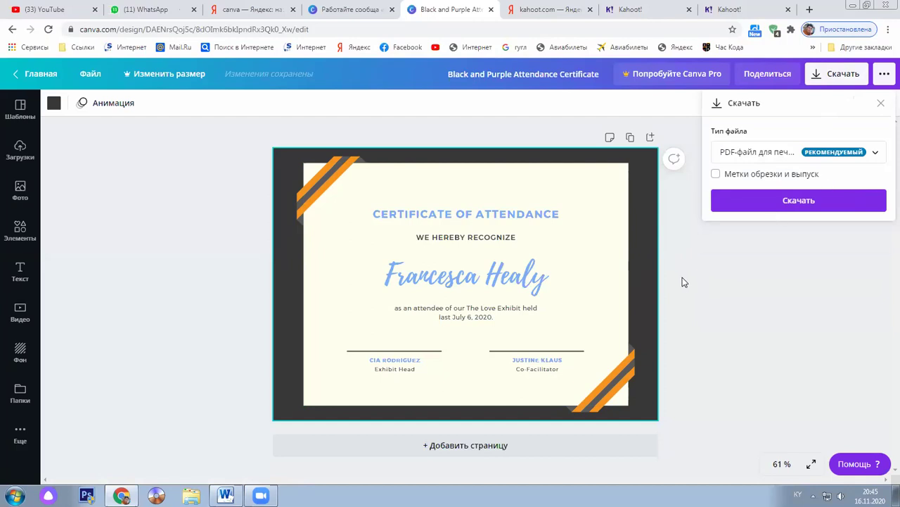
Open the "CERTIFICATE OF ATTENDANCE" heading text for editing
left_click(496, 218)
left_click(496, 219)
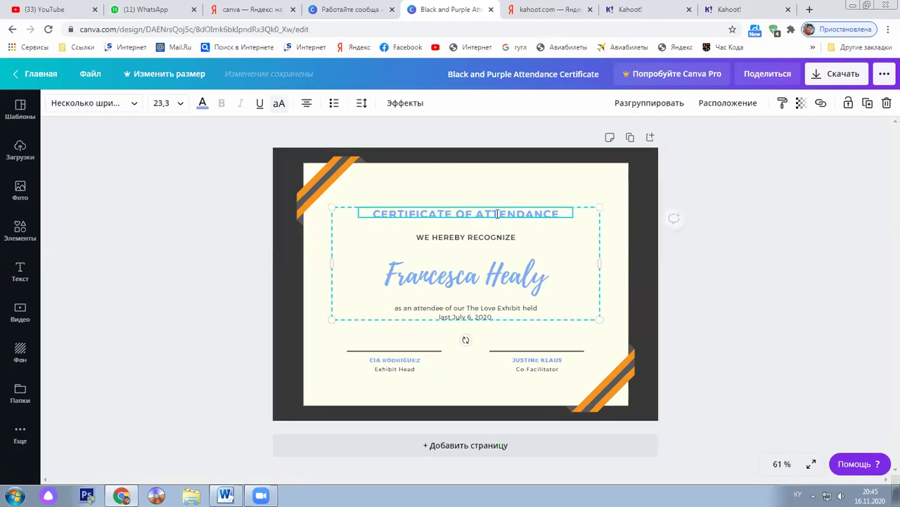